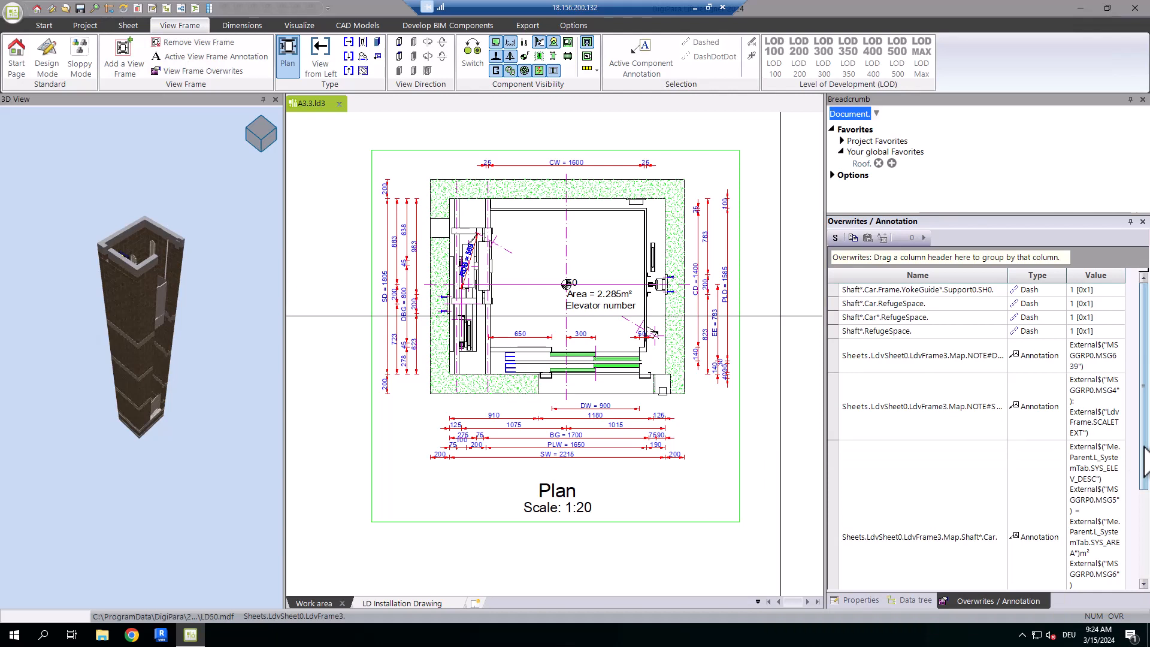
# - Select all seven rows in the plan view frame's overwrites list and delete them
pyautogui.click(1028, 305)
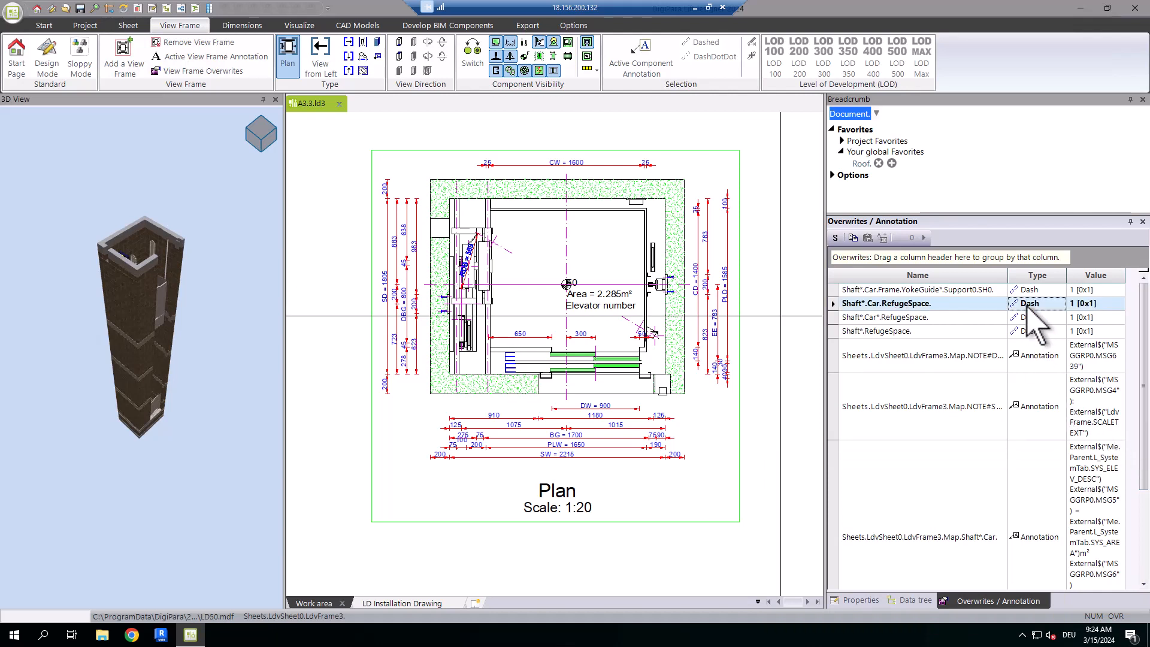
pyautogui.click(1025, 358)
pyautogui.scroll(-1, 1027, 479)
pyautogui.scroll(-1, 1034, 515)
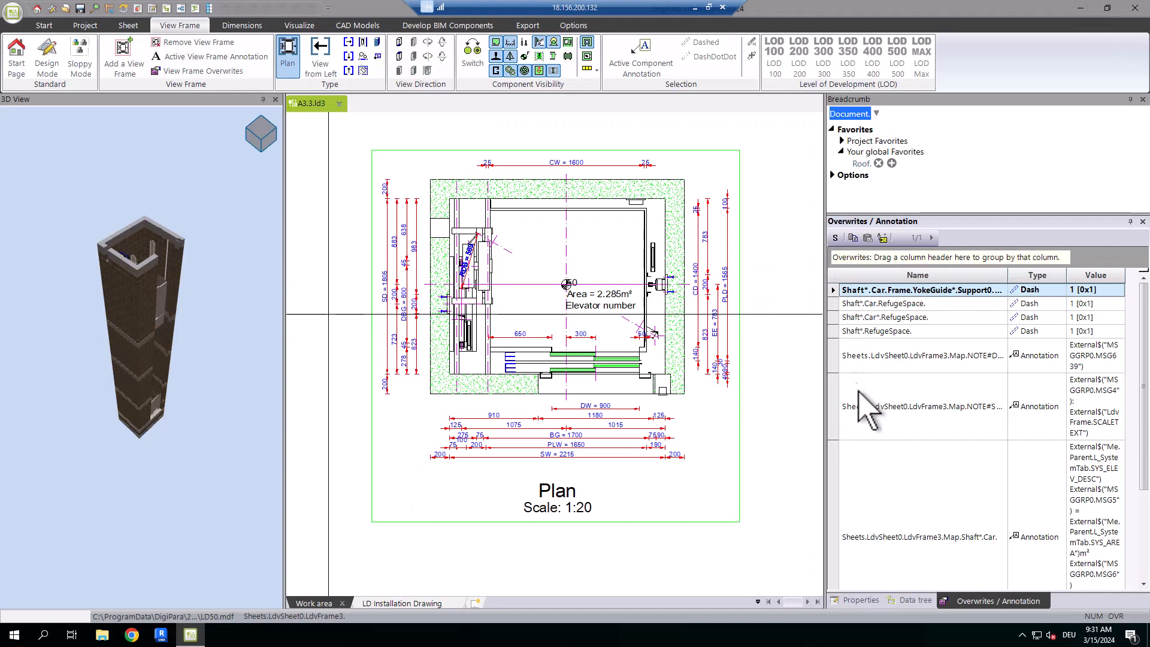
pyautogui.scroll(-5, 808, 411)
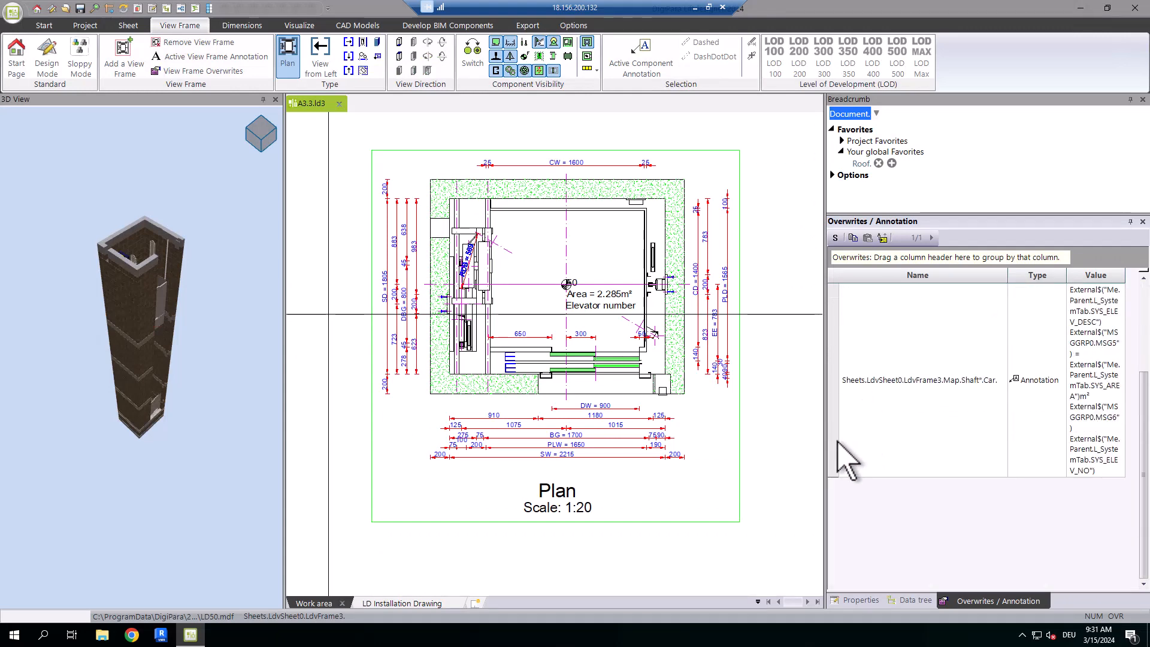
pyautogui.click(845, 461)
pyautogui.hotkey('ctrl', 'a')
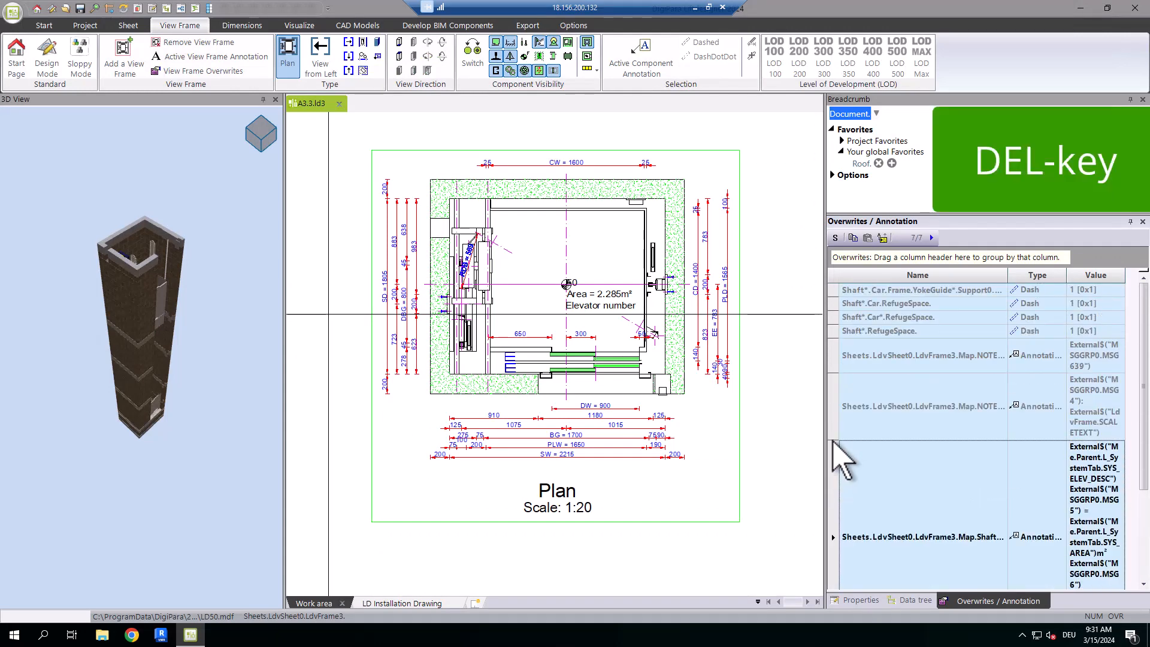
pyautogui.press('Delete')
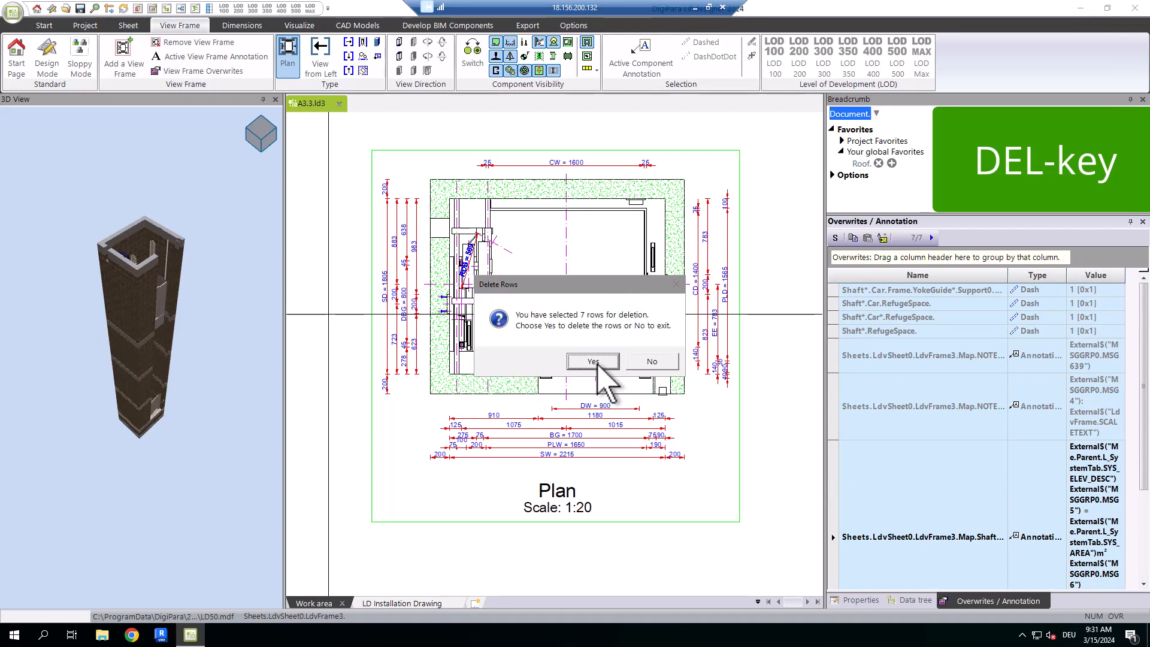
pyautogui.click(593, 362)
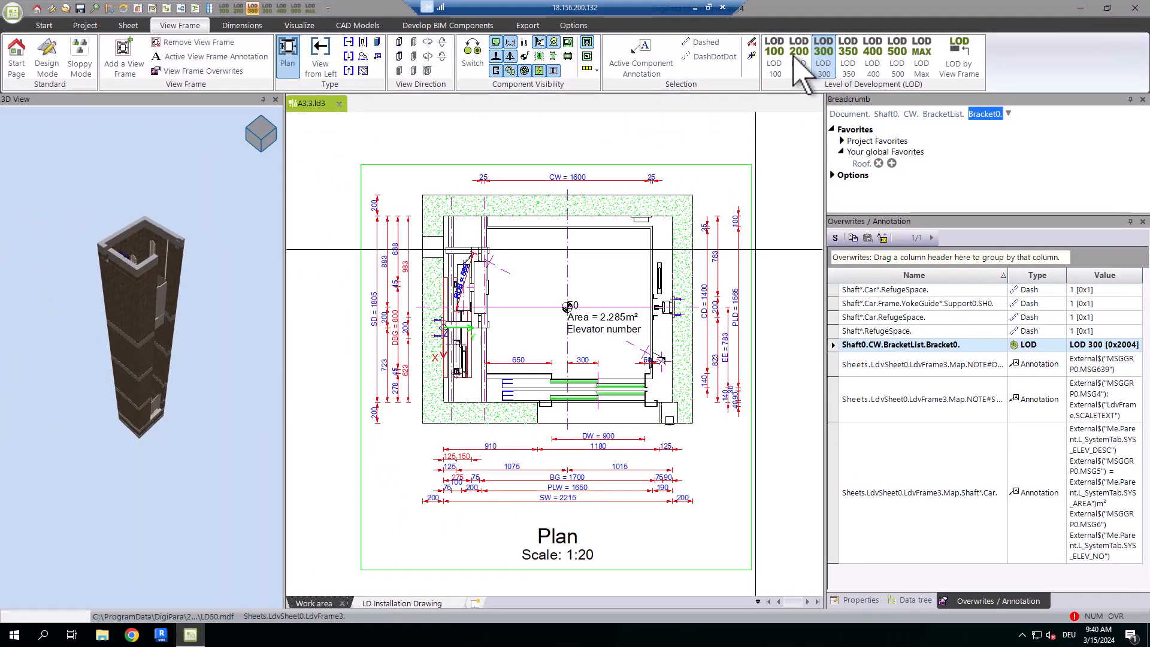
# - Set counterweight Bracket0 to LOD 100, and open its overwrite's Search and Replace dialog without making any replacement
pyautogui.click(777, 67)
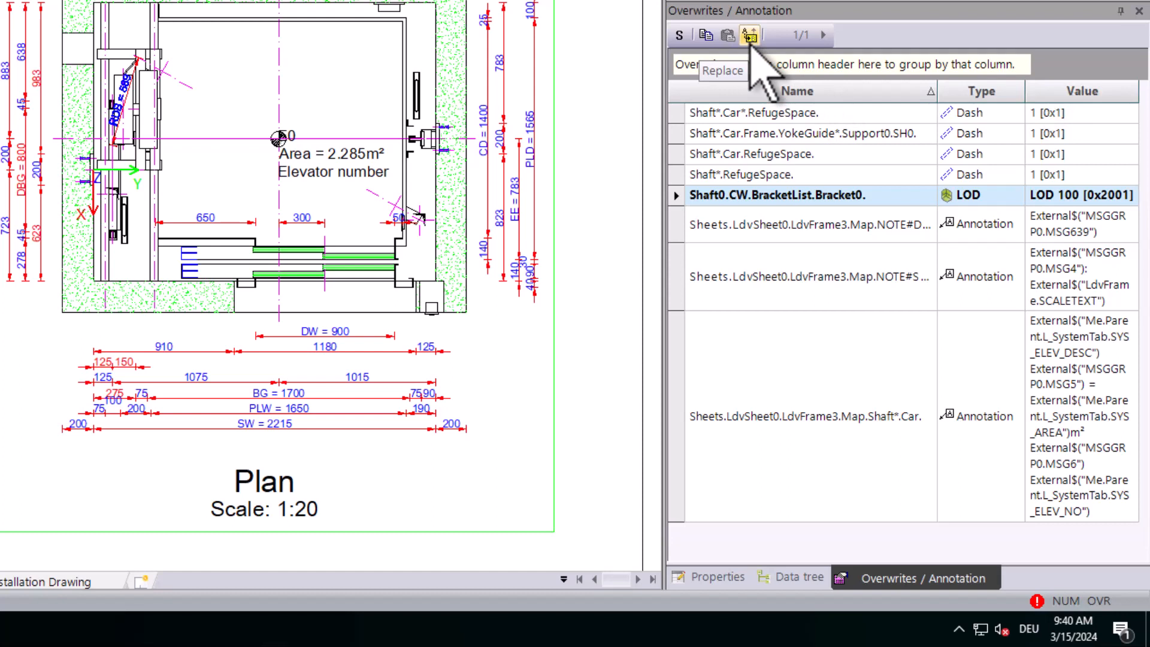
pyautogui.click(750, 36)
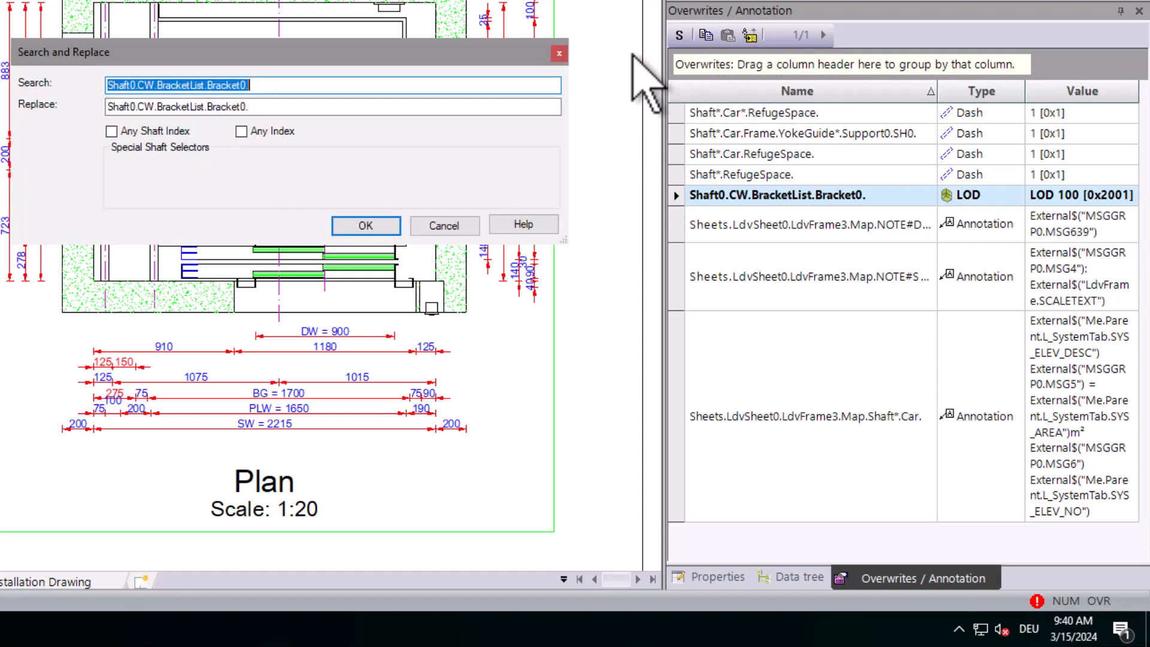
pyautogui.click(562, 58)
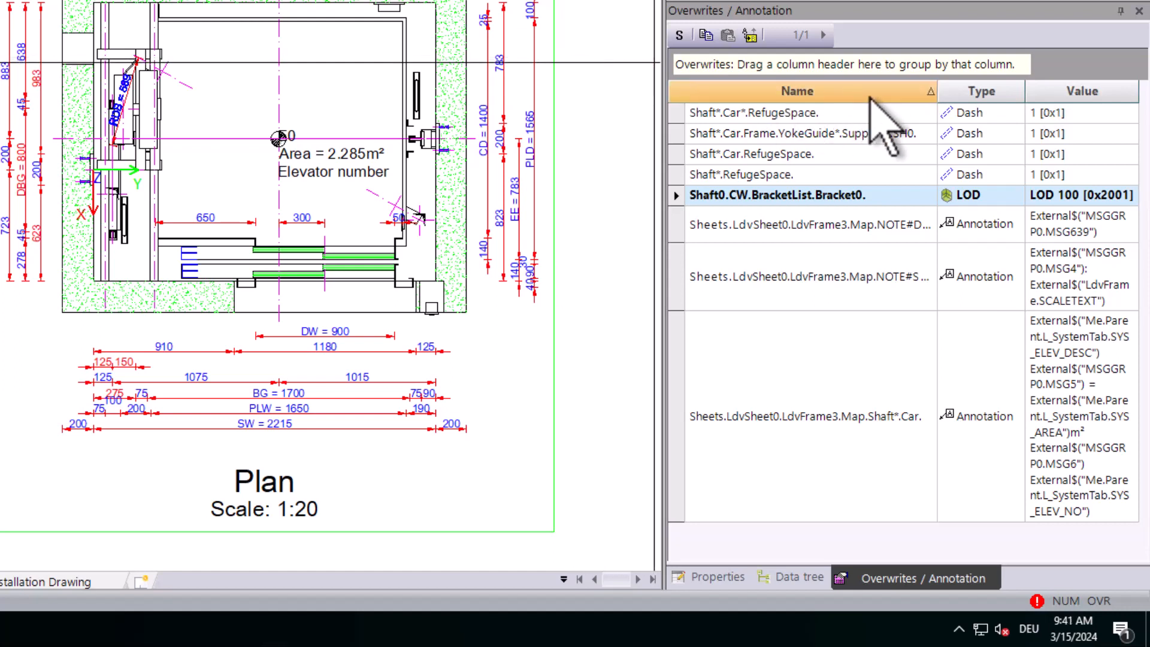
# - Delete the LOD overwrite row of counterweight Bracket0 from the overwrites list
pyautogui.click(677, 198)
pyautogui.press('Delete')
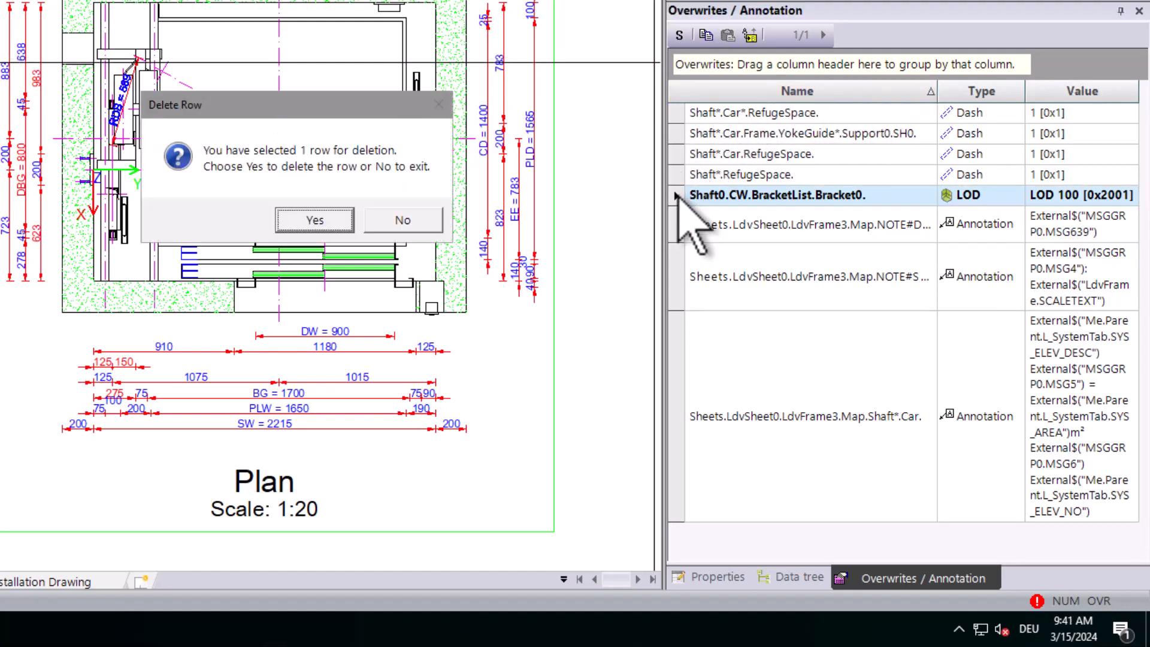
pyautogui.click(346, 225)
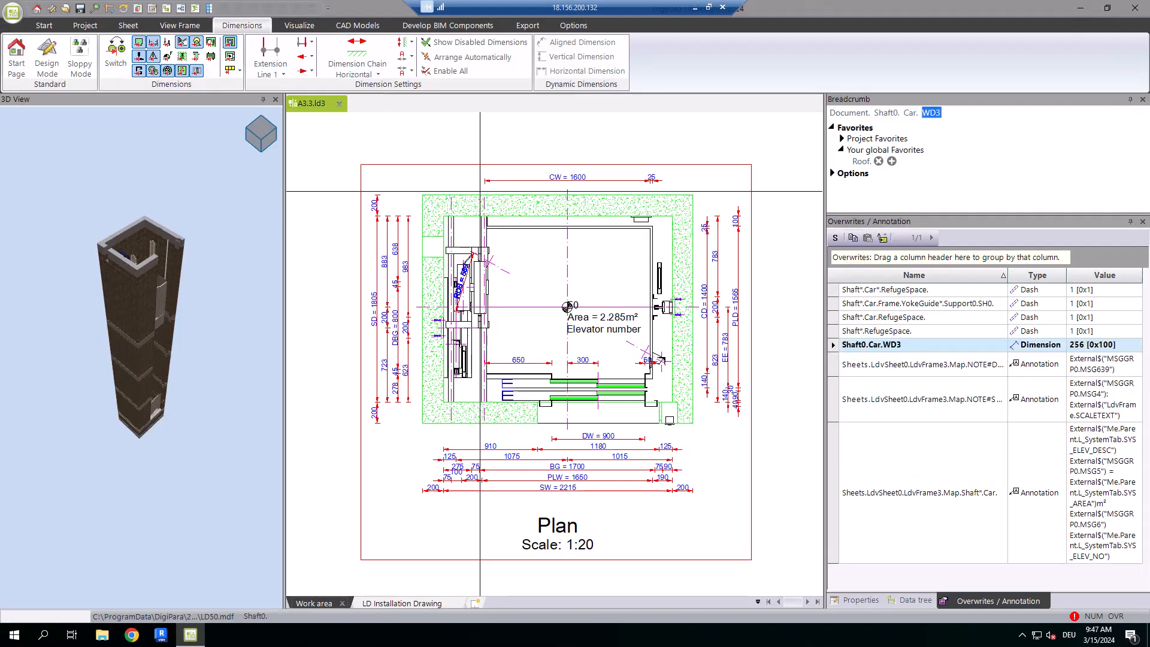
# - Switch the car width (CW) dimension to the chain below the plan, and move it freely to above the shaft
pyautogui.click(526, 180)
pyautogui.click(358, 66)
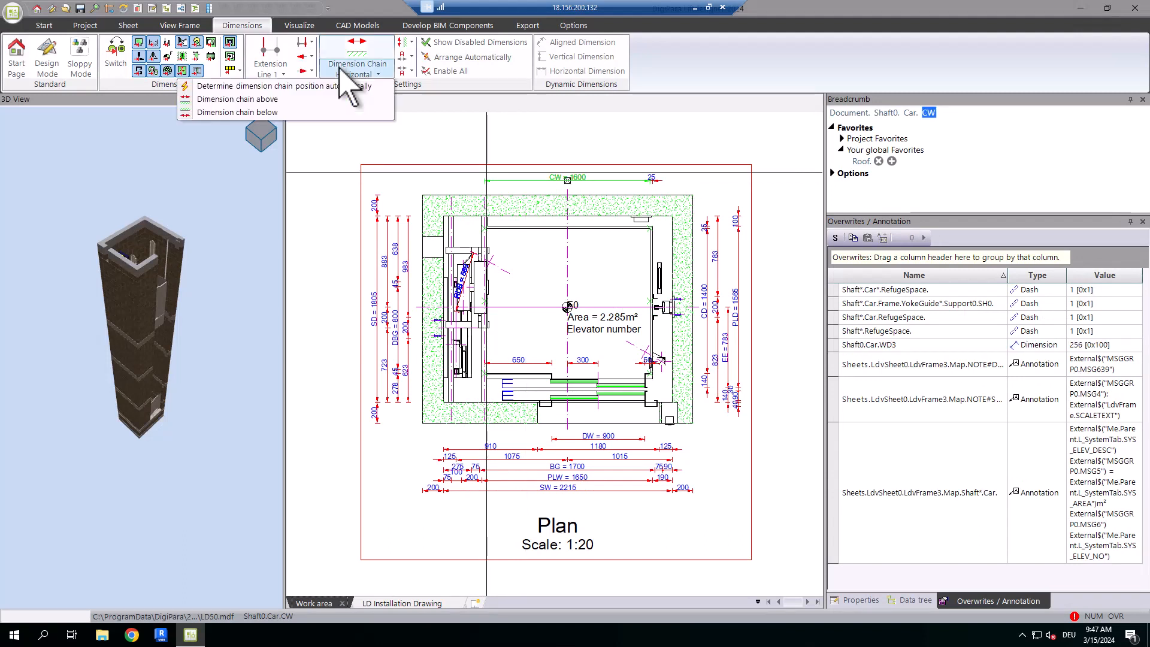
pyautogui.click(237, 113)
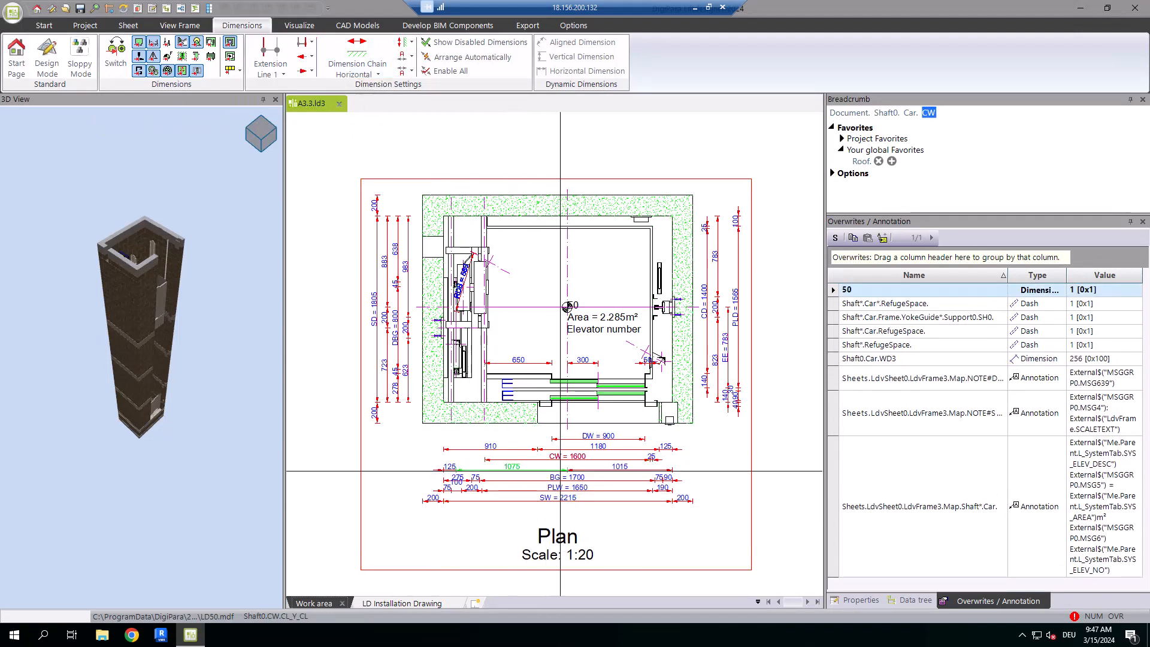
pyautogui.moveTo(569, 461); pyautogui.dragTo(546, 124)
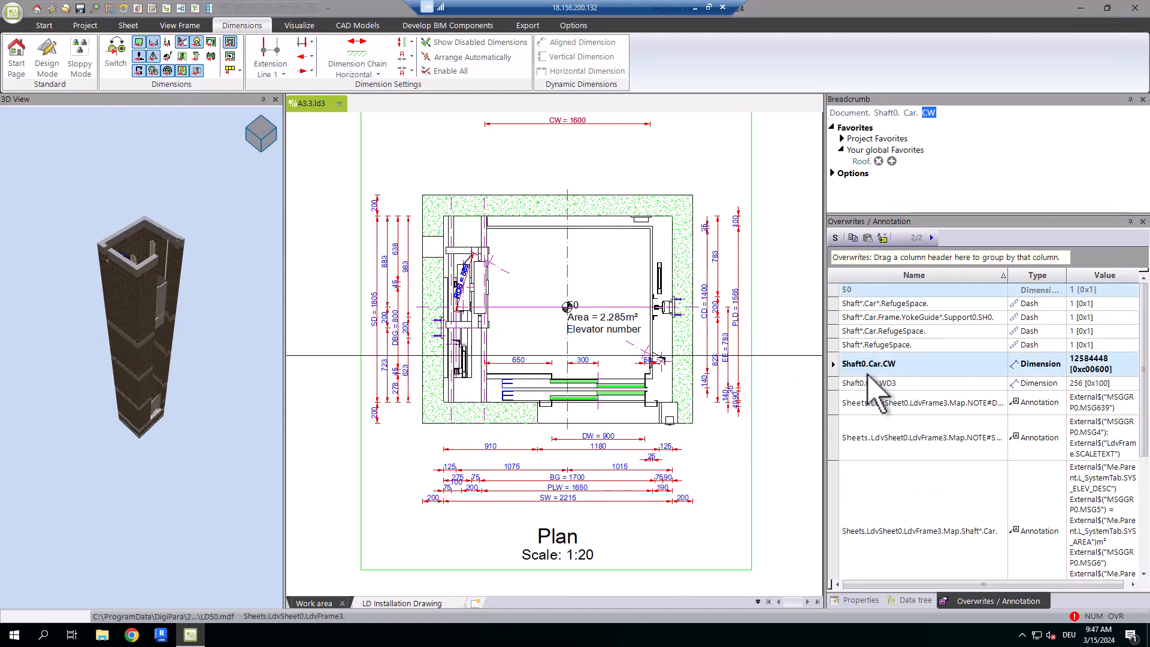
pyautogui.click(922, 437)
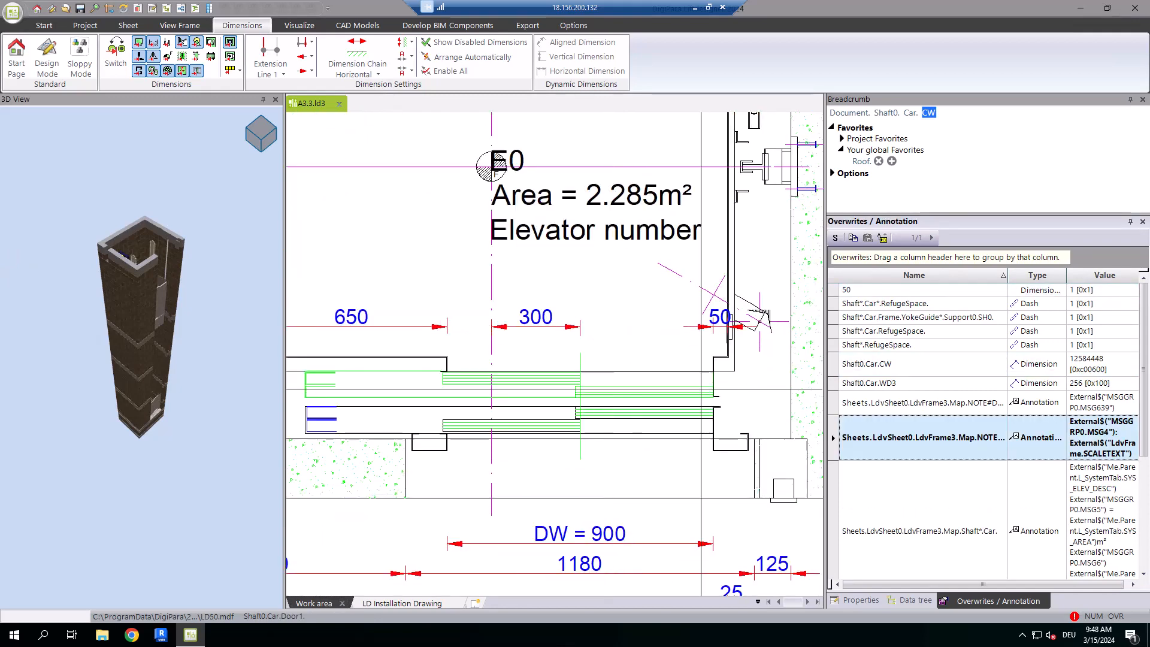
# - Add a vertical dynamic dimension between the car door and the shaft door in the plan view
pyautogui.click(700, 380)
pyautogui.keyDown('ctrl'); pyautogui.click(713, 415); pyautogui.keyUp('ctrl')
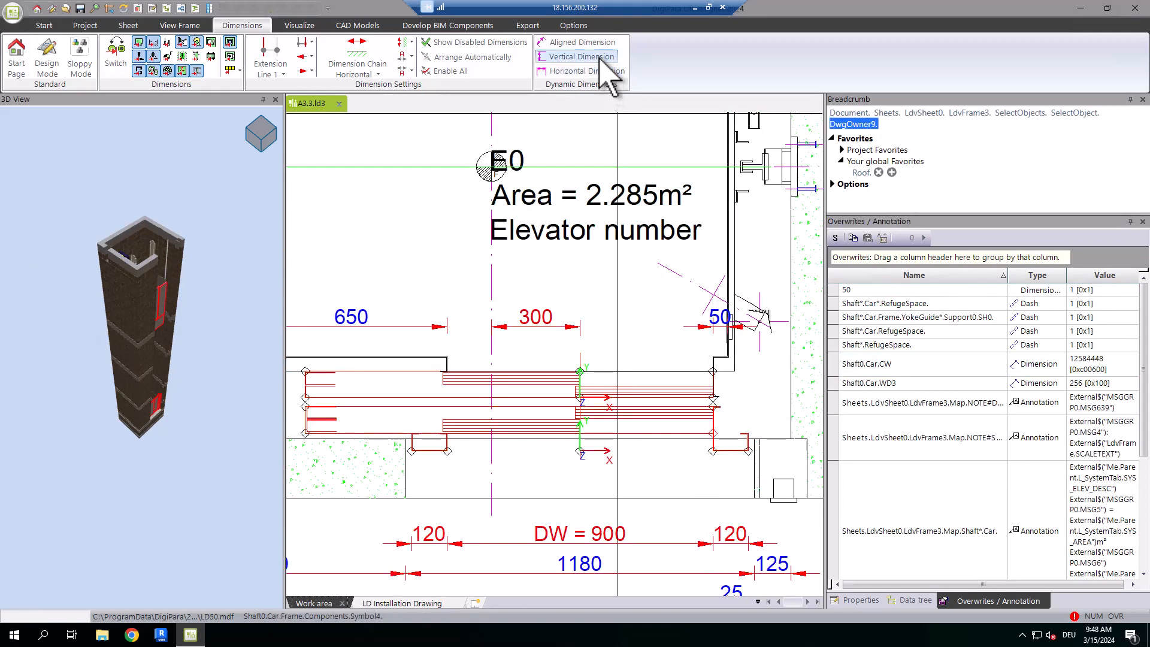
pyautogui.click(580, 57)
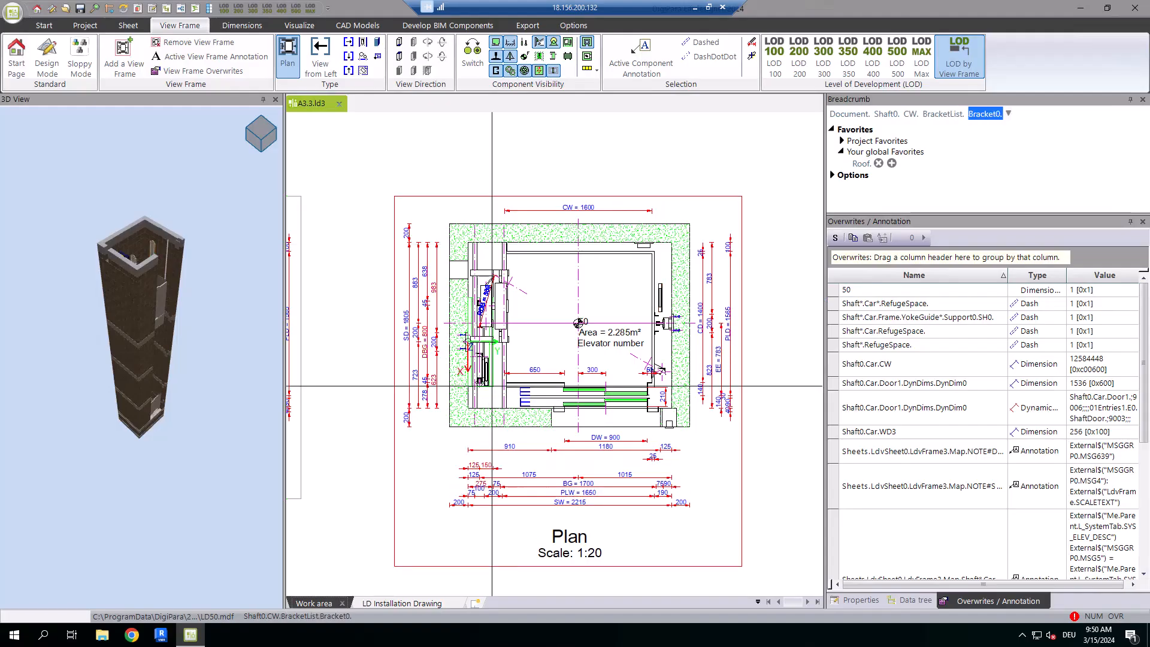
# - Hide counterweight Bracket0 in the plan view and set the shaft door of entrance E0 to LOD 350
pyautogui.press('Delete')
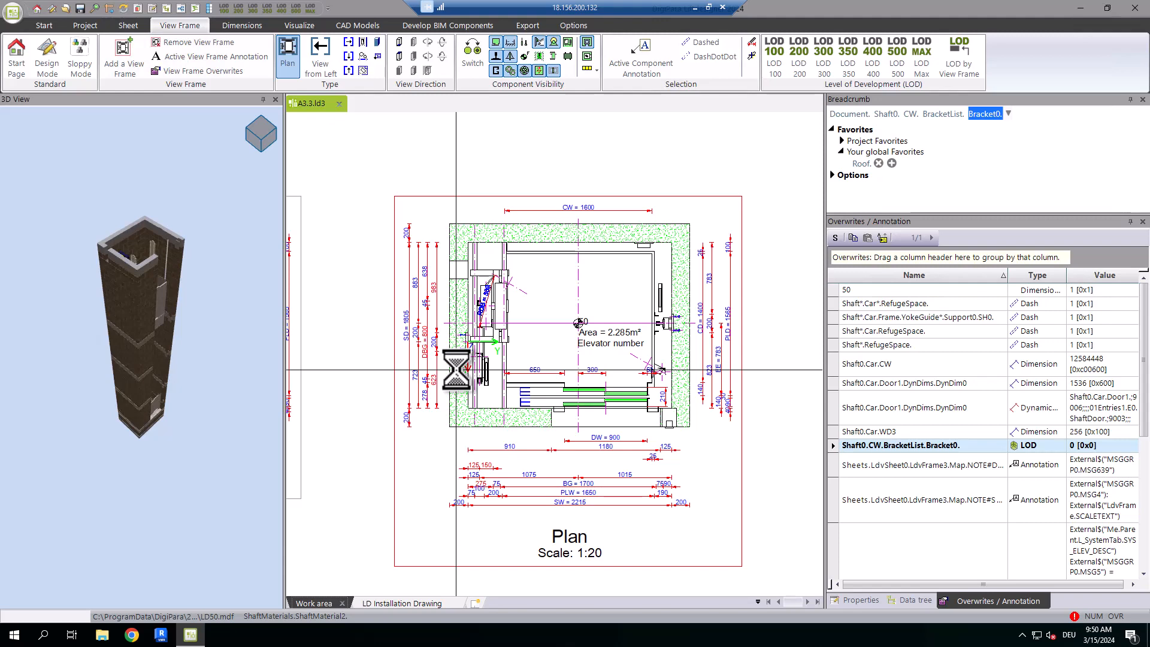
pyautogui.click(584, 404)
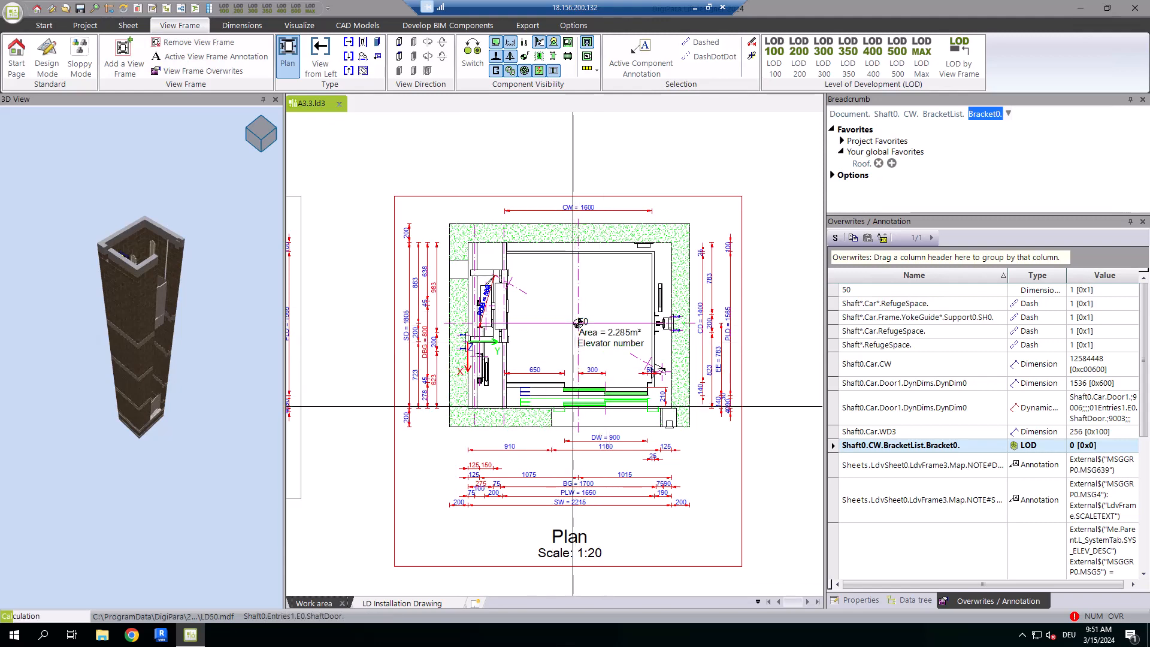
pyautogui.click(848, 65)
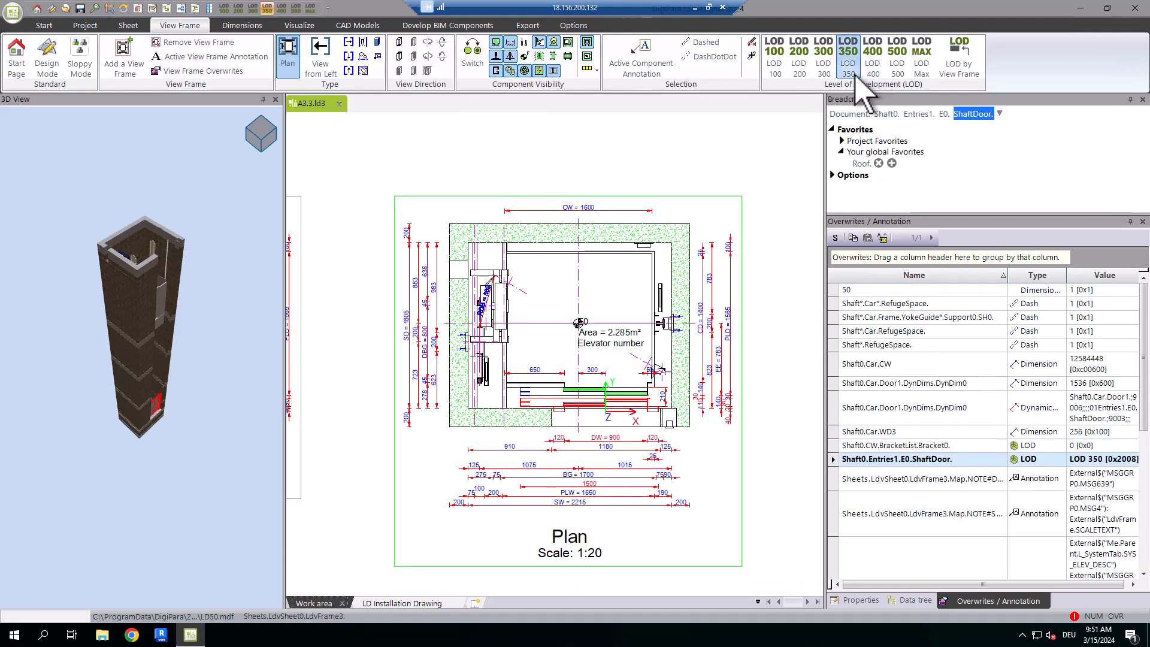
# - Apply the extended overwrite to the car frame governor in the plan to show its extra dimensions
pyautogui.click(671, 295)
pyautogui.click(750, 43)
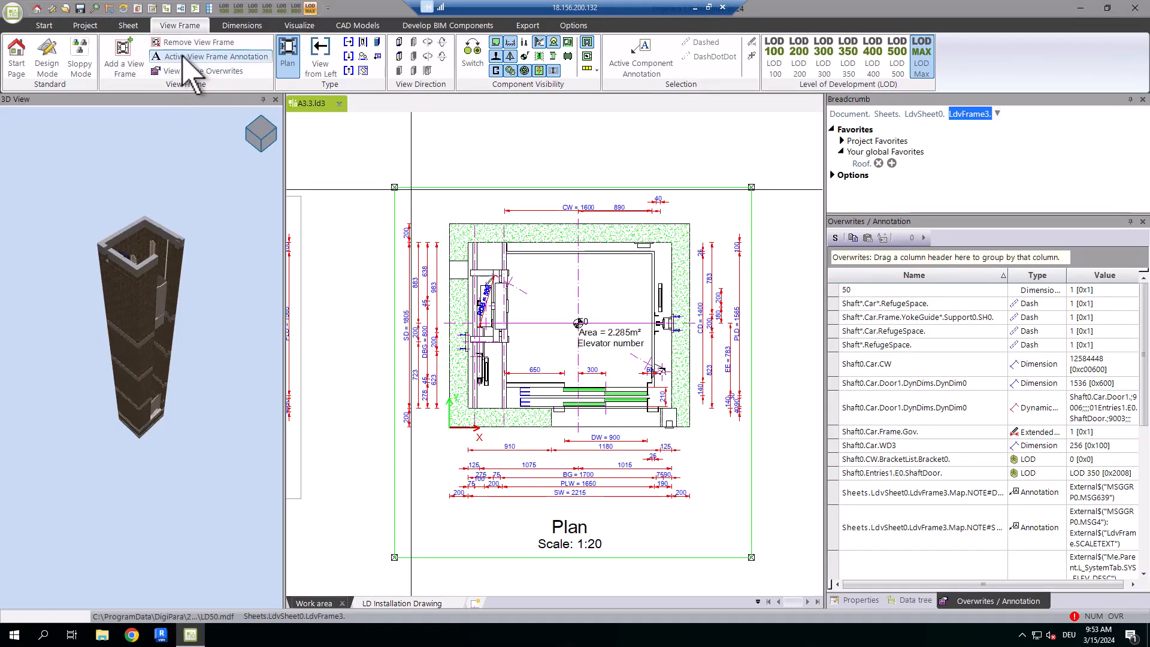
# - Add a view frame annotation with the text "Annotation" to the plan view
pyautogui.click(203, 56)
pyautogui.write('Annotation')
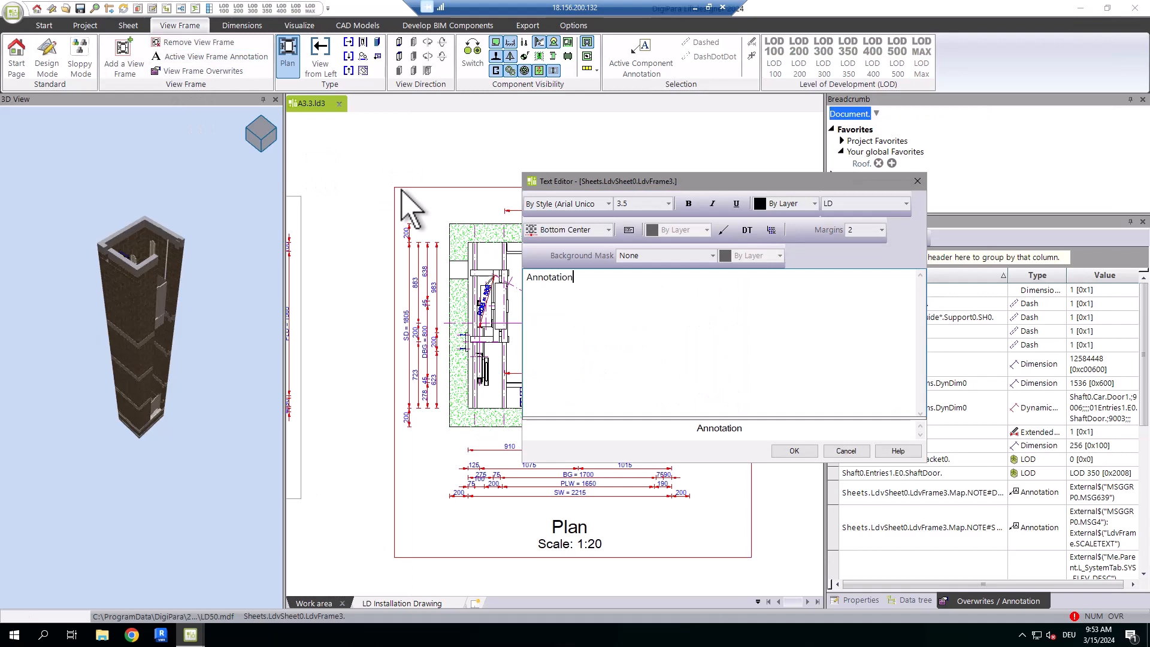
pyautogui.click(802, 453)
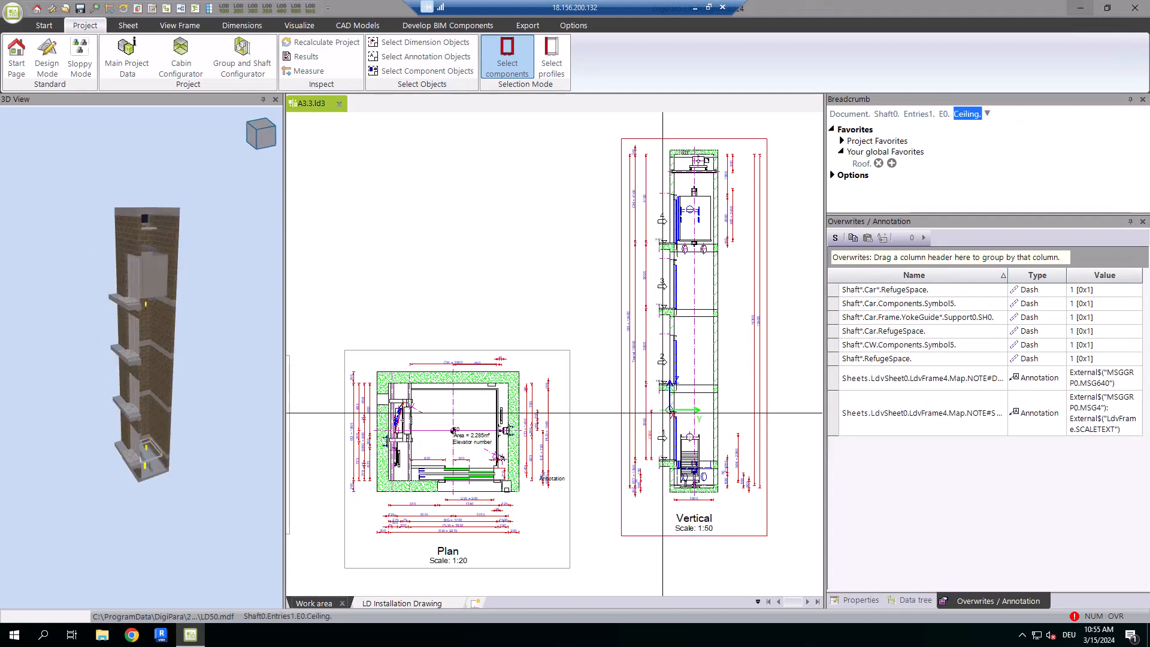
pyautogui.scroll(2, 308, 441)
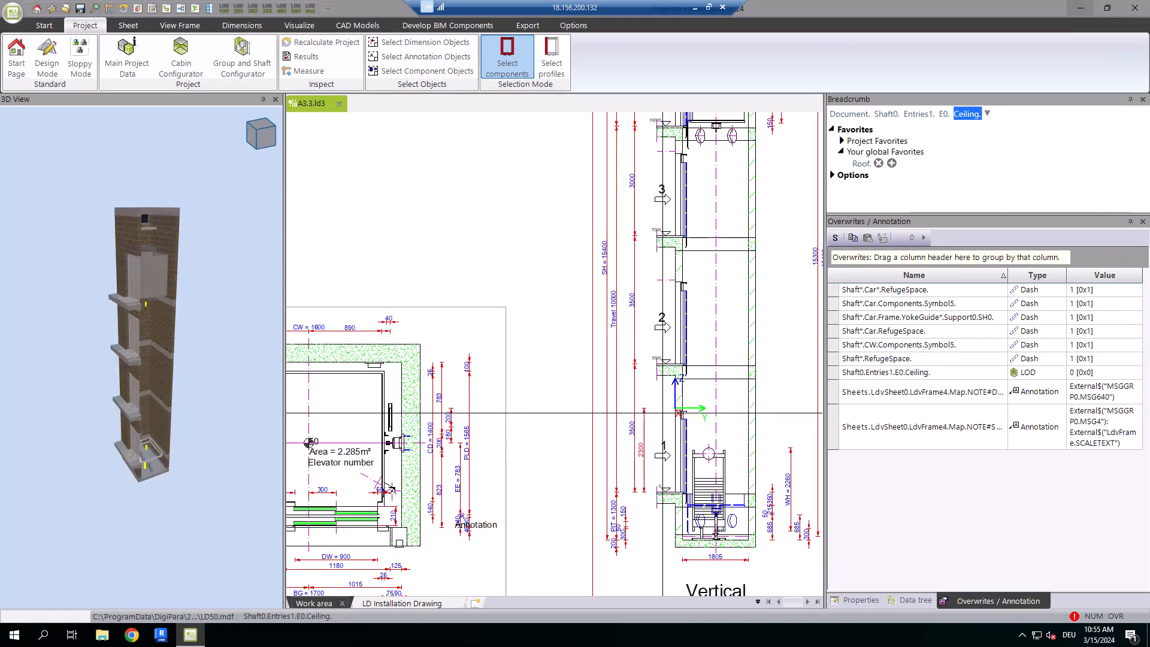
pyautogui.scroll(-1, 662, 419)
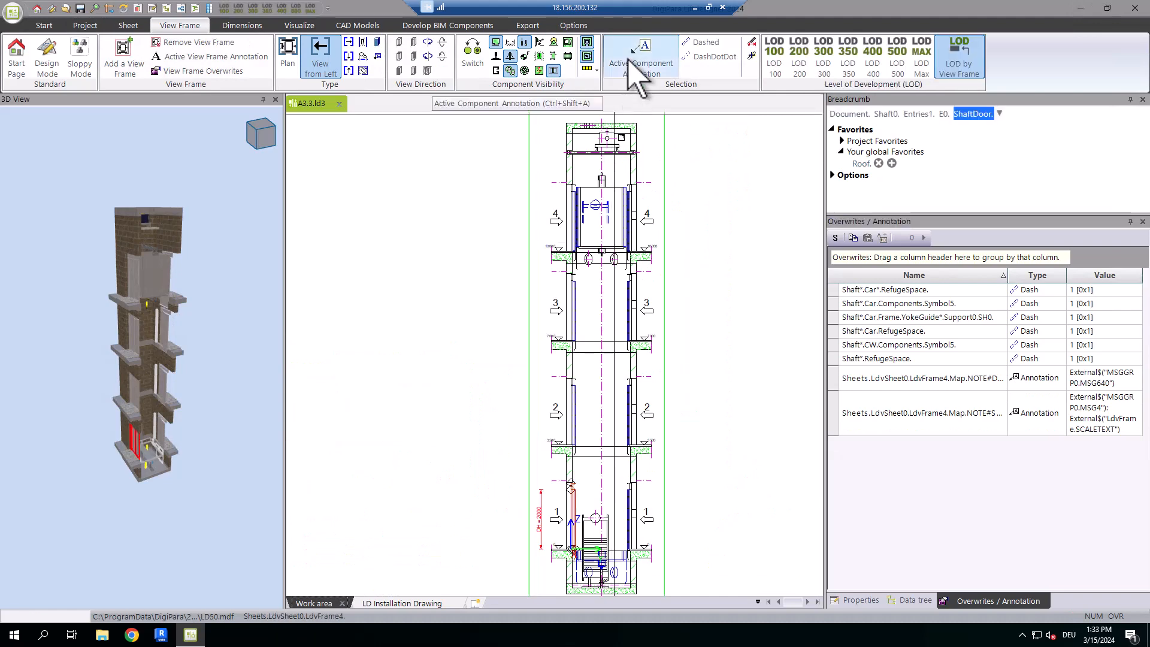
# - Annotate the selected ground-level shaft door with its default component text, and place the callout outside the shaft, left of the floor 1 arrow
pyautogui.click(639, 63)
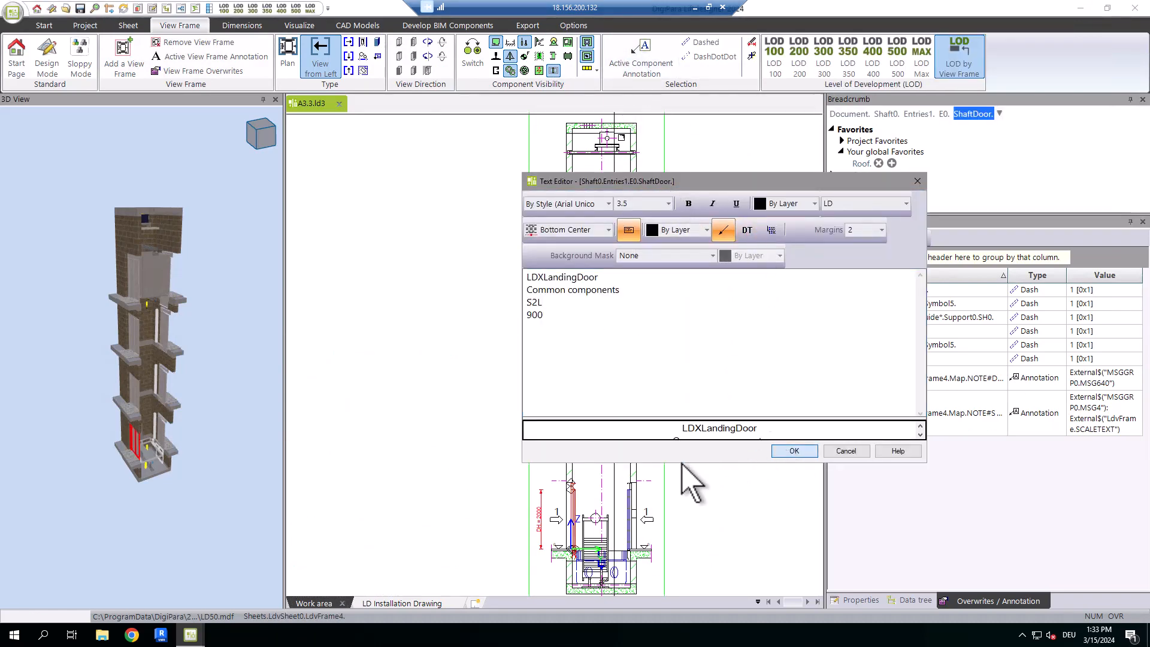
pyautogui.click(793, 450)
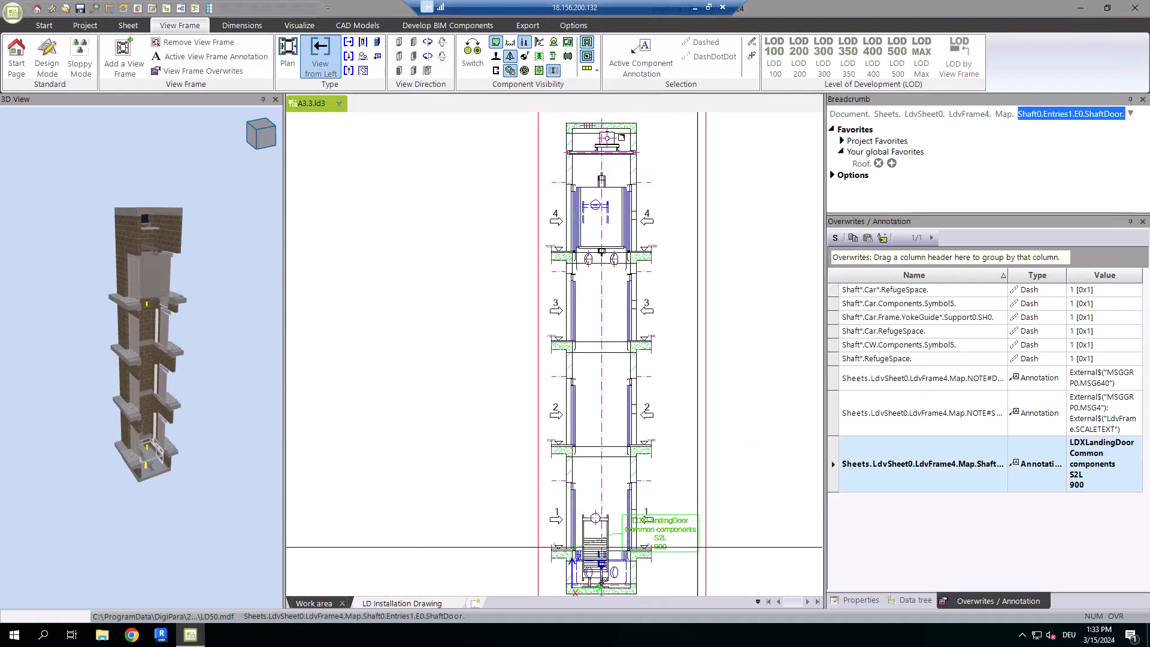
pyautogui.moveTo(699, 555)
pyautogui.mouseDown()
pyautogui.moveTo(536, 481)
pyautogui.moveTo(519, 498)
pyautogui.mouseUp()
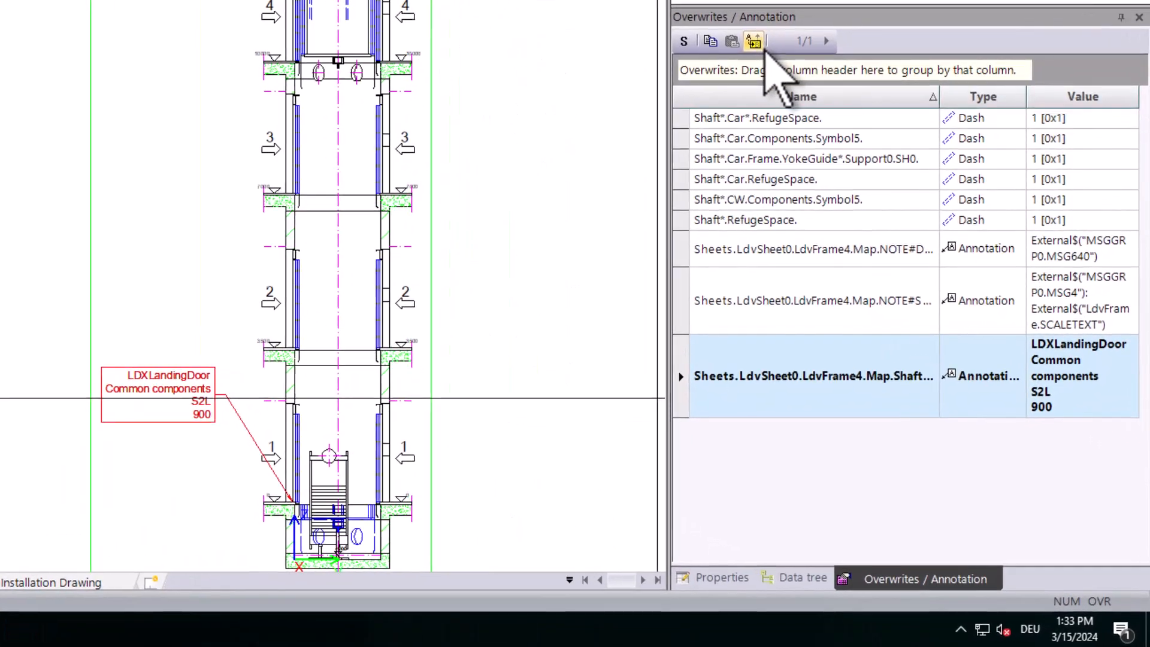
# - Replace E0 with E* in the shaft door annotation's component path so it applies to every level of Entries1
pyautogui.click(882, 237)
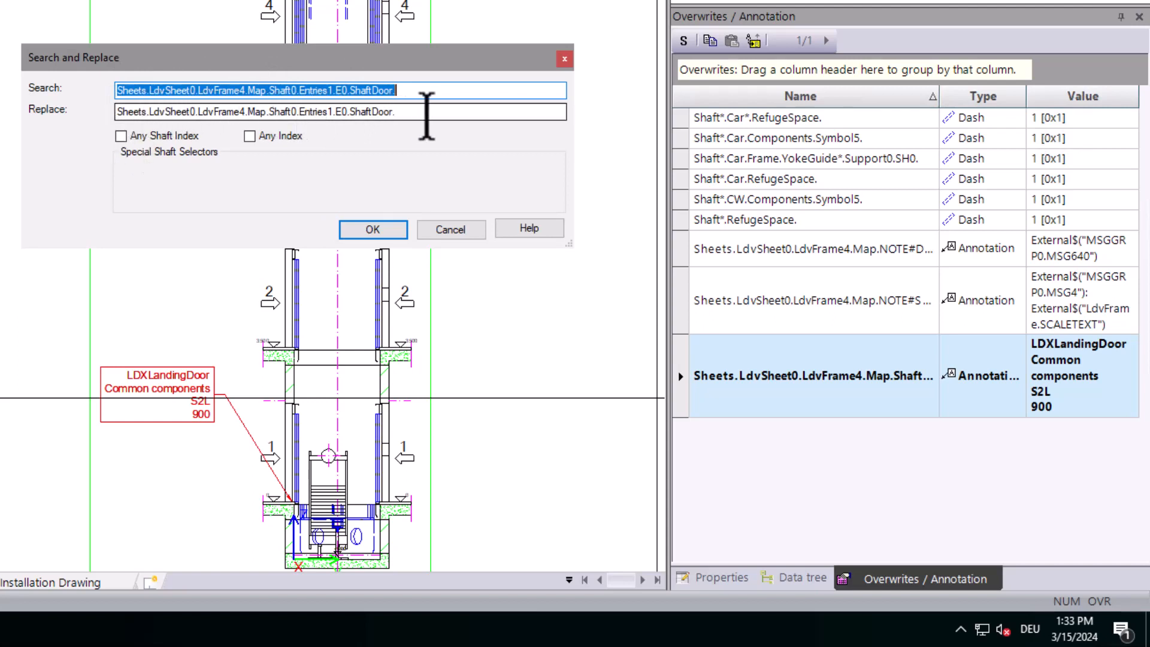
pyautogui.click(347, 111)
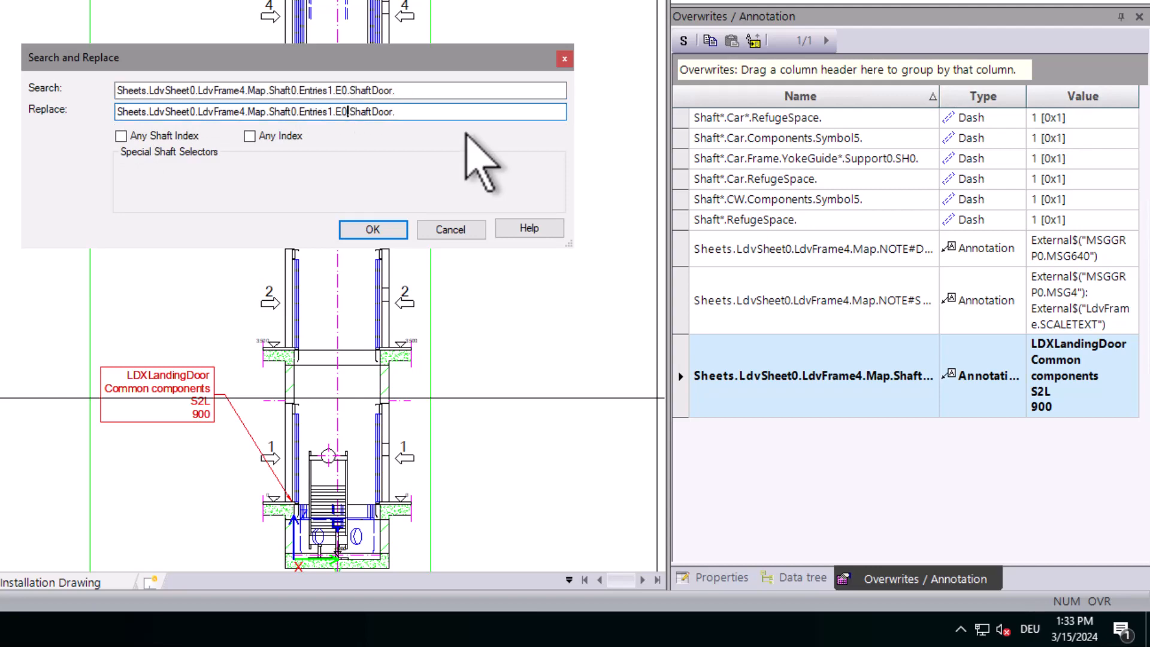
pyautogui.press('BackSpace')
pyautogui.write('*')
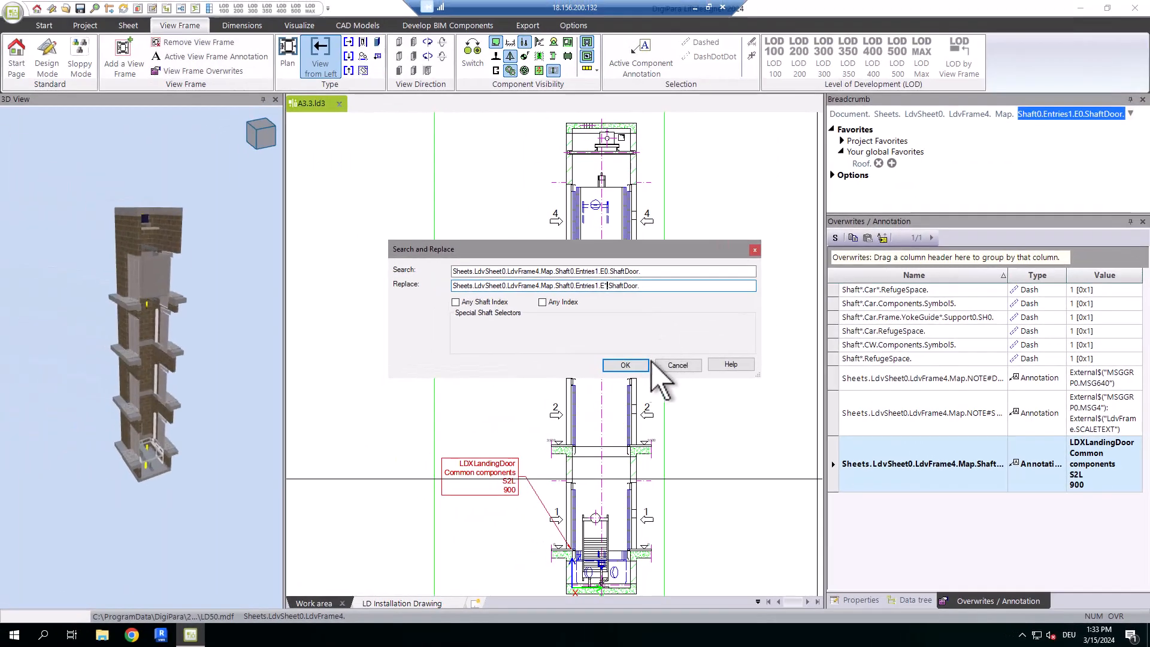
pyautogui.click(372, 229)
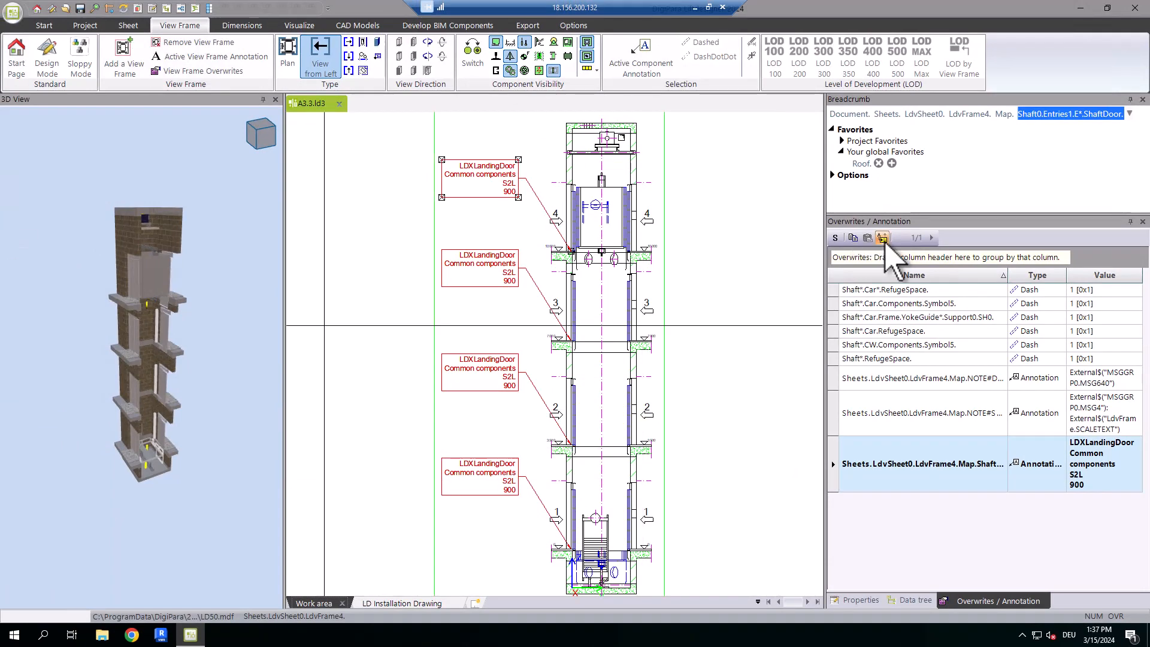
# - Generalise the shaft door annotation's path with Any Index so it reads Shaft*.Entries*.E*.ShaftDoor for every shaft, entry side and level
pyautogui.click(882, 239)
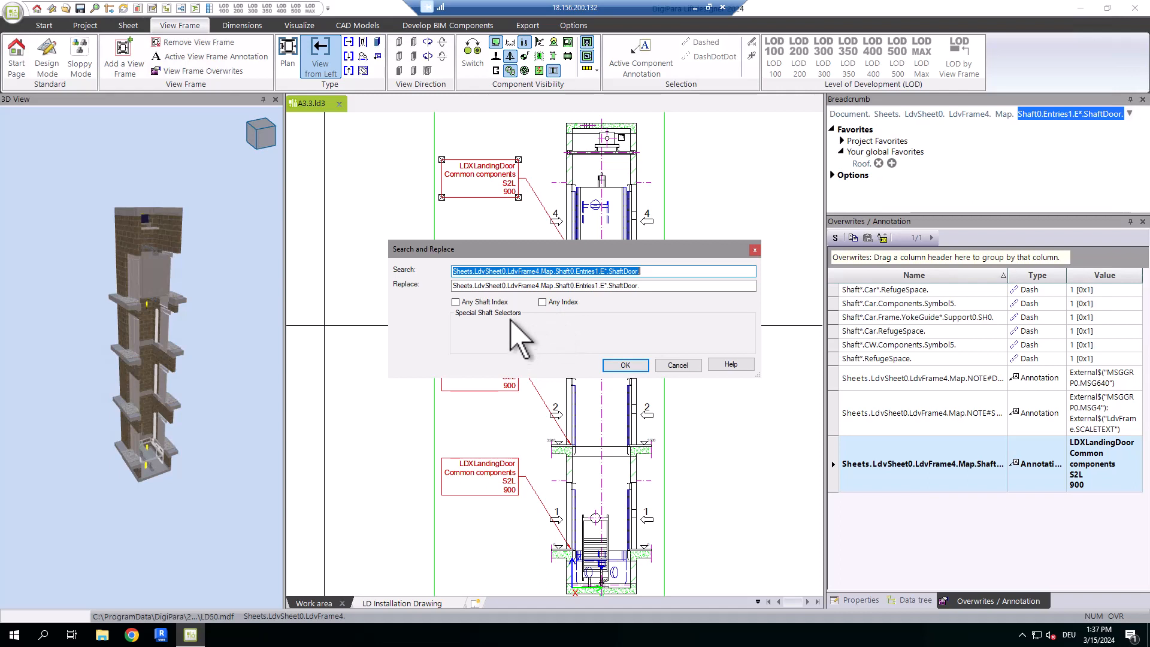
pyautogui.click(571, 285)
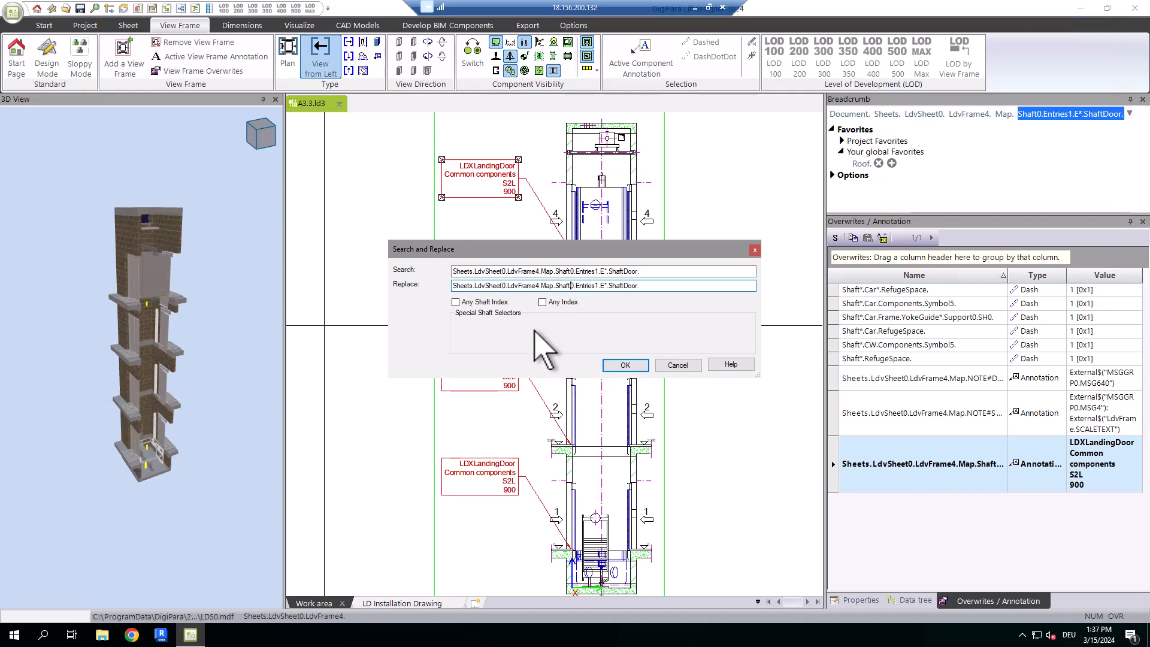
pyautogui.click(457, 304)
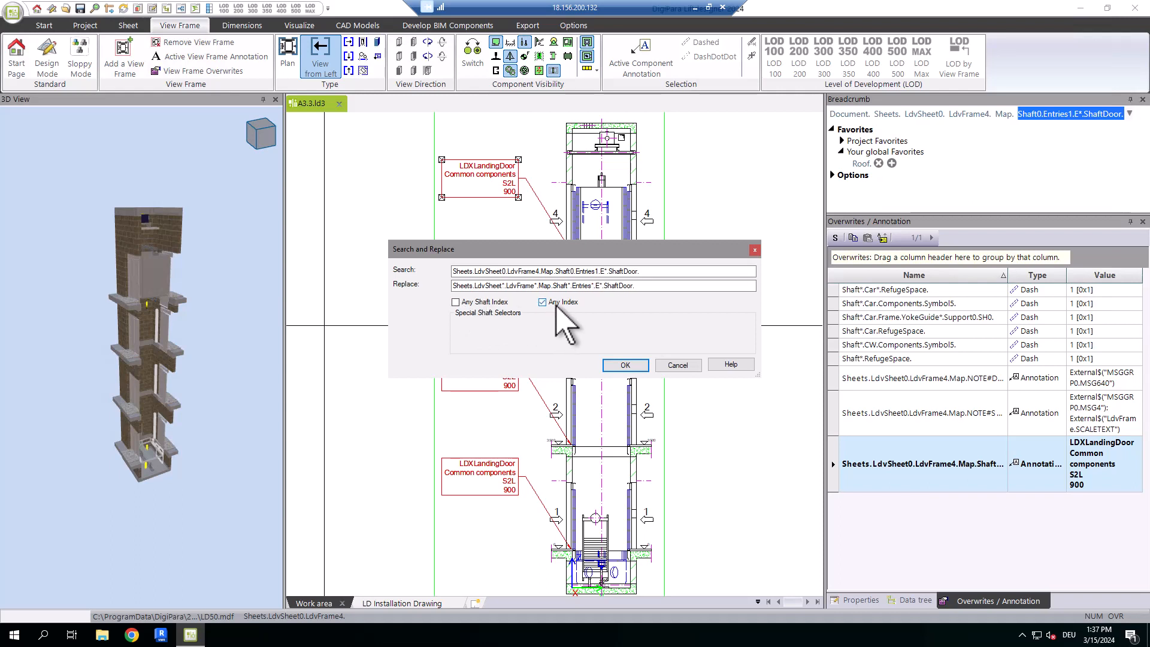
pyautogui.click(624, 364)
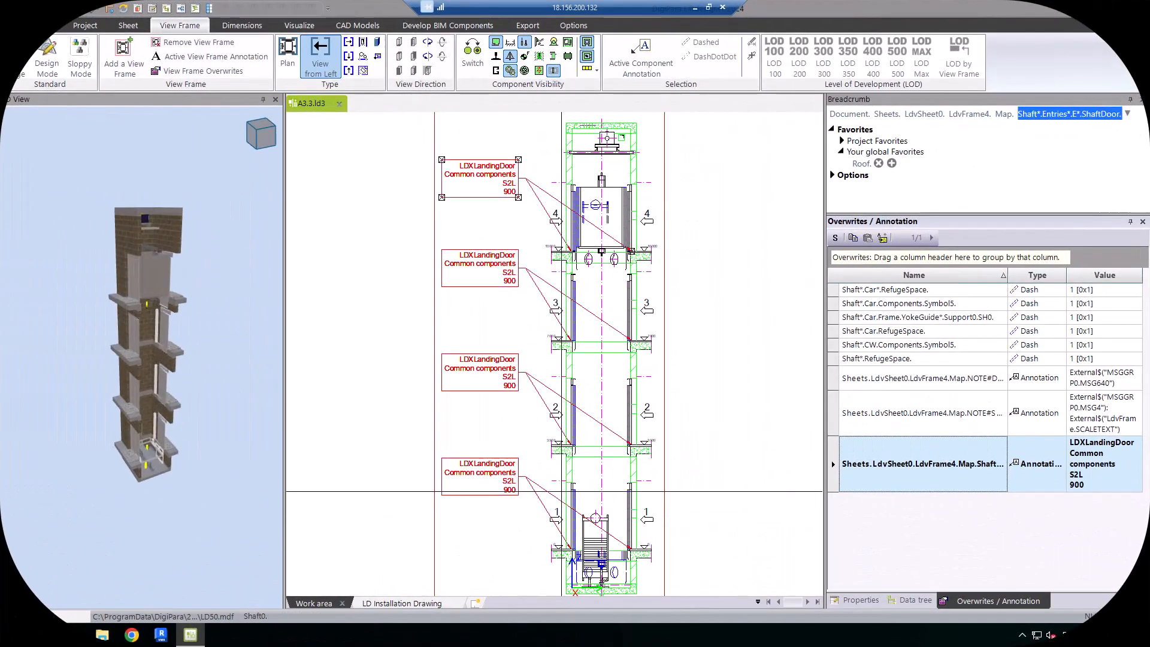
# - Delete the ceilings above the floor 1 and floor 2 doors on both entry sides of the vertical view, one by one
pyautogui.scroll(3, 555, 487)
pyautogui.press('Escape')
pyautogui.click(545, 471)
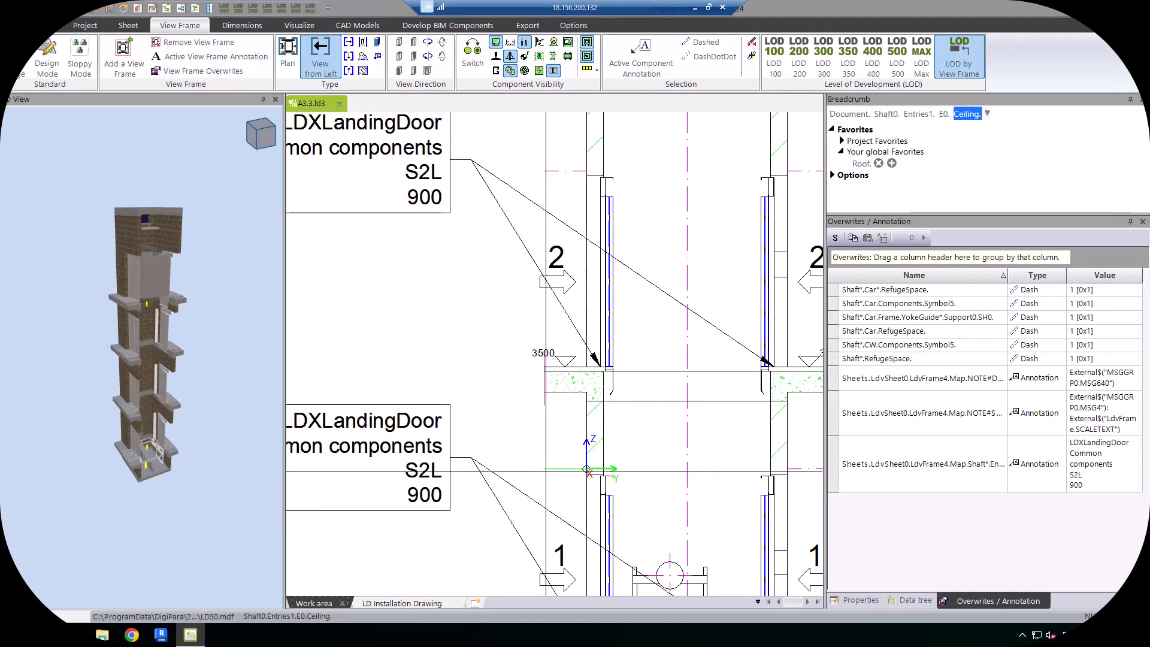
pyautogui.press('Delete')
pyautogui.scroll(-1, 523, 469)
pyautogui.click(758, 468)
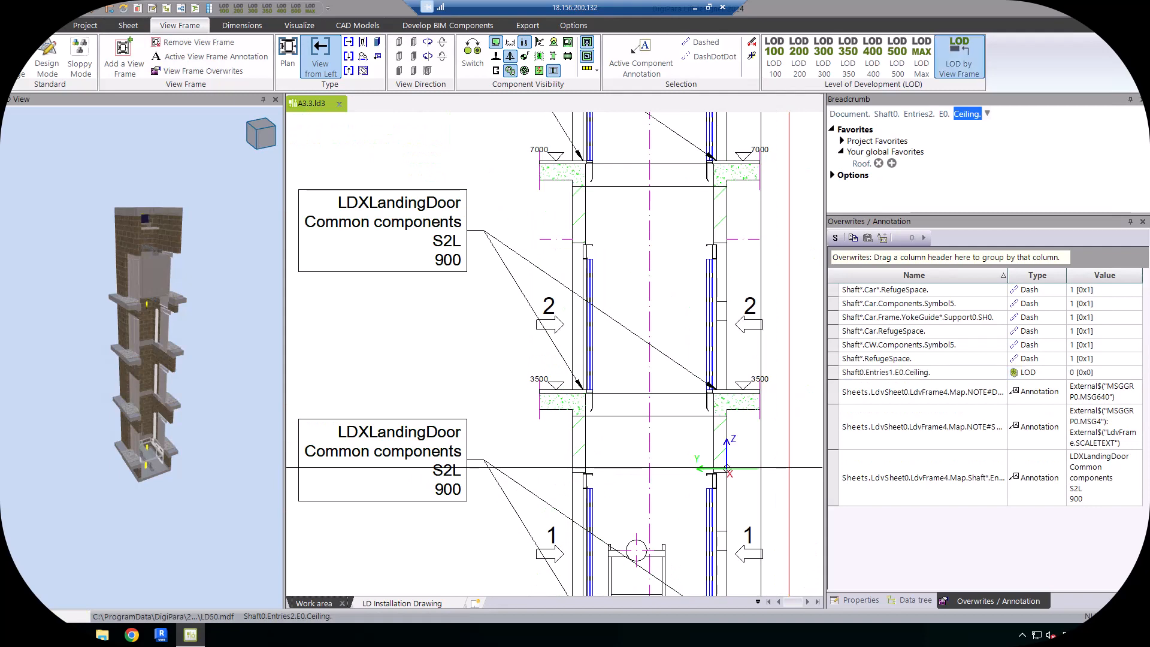
pyautogui.click(57, 26)
pyautogui.click(198, 71)
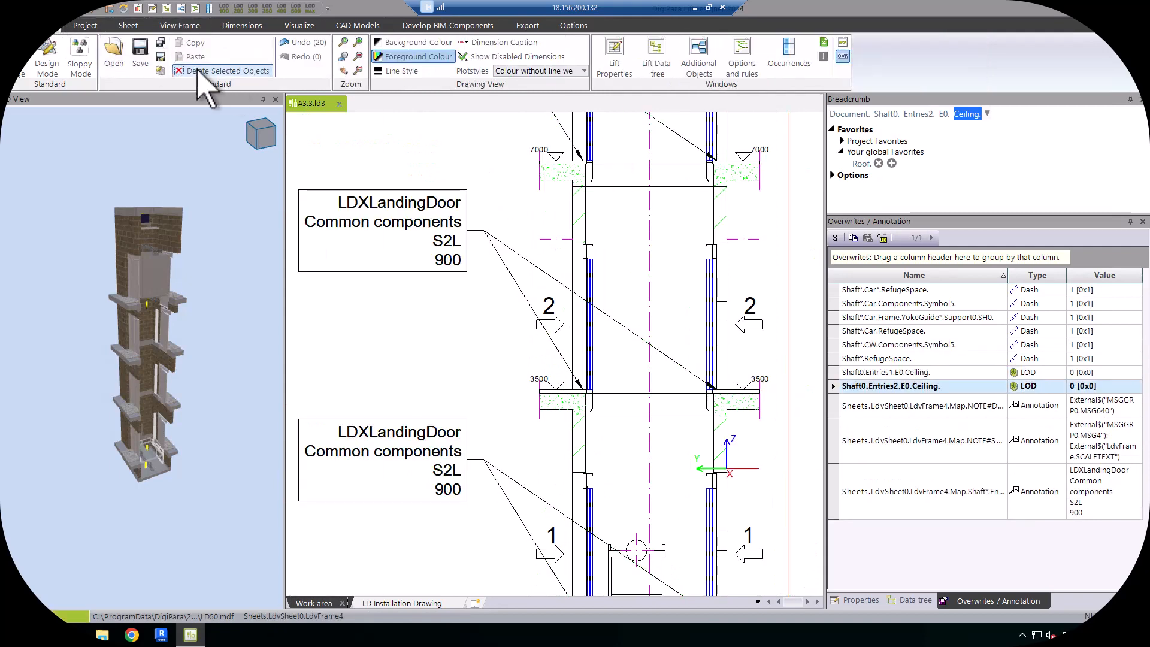
pyautogui.click(230, 71)
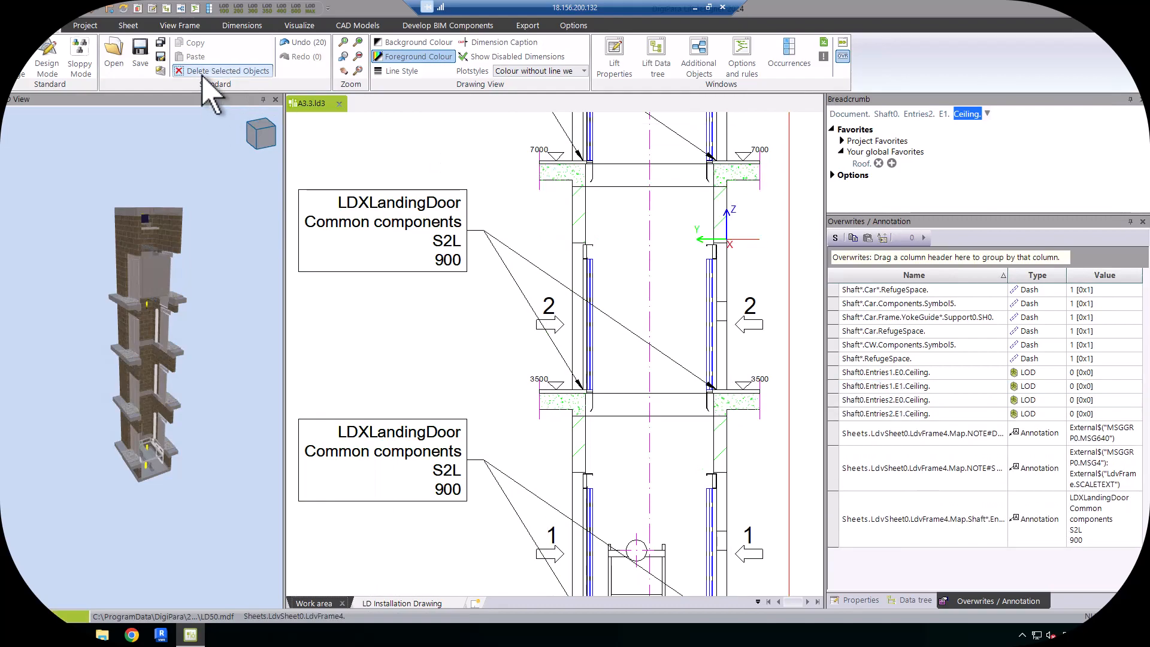
pyautogui.click(206, 72)
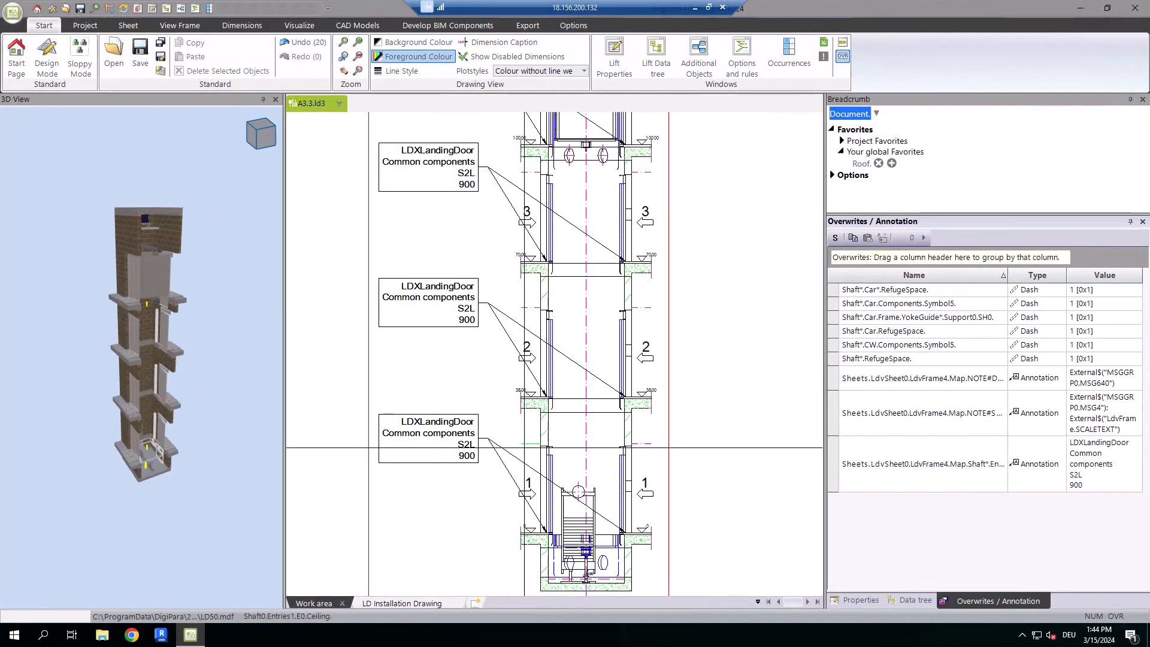
# - Delete the front ceiling above the floor 1 door and generalise its LOD overwrite with Any Index to Shaft*.Entries*.E*.Ceiling
pyautogui.click(524, 447)
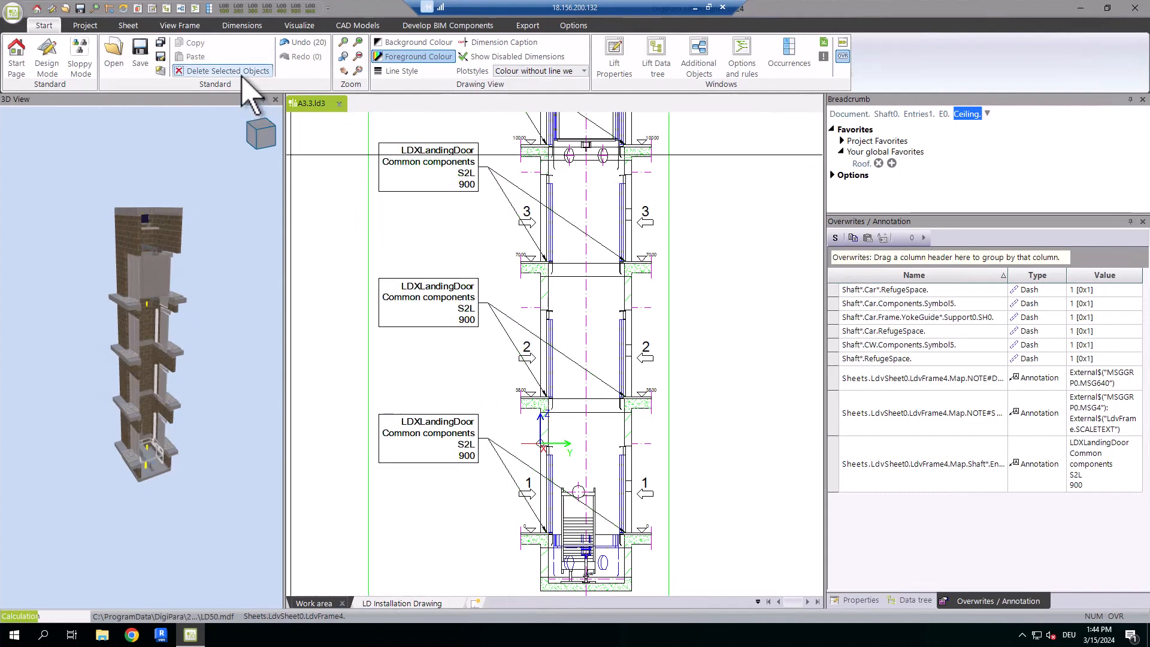
pyautogui.click(243, 74)
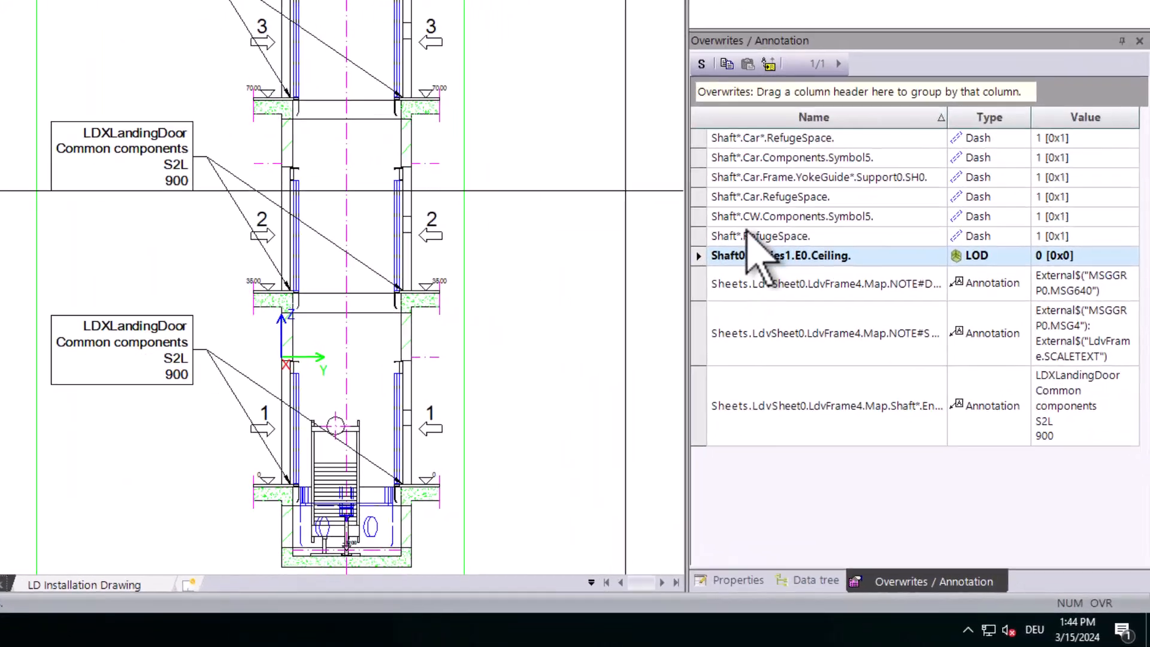
pyautogui.click(768, 63)
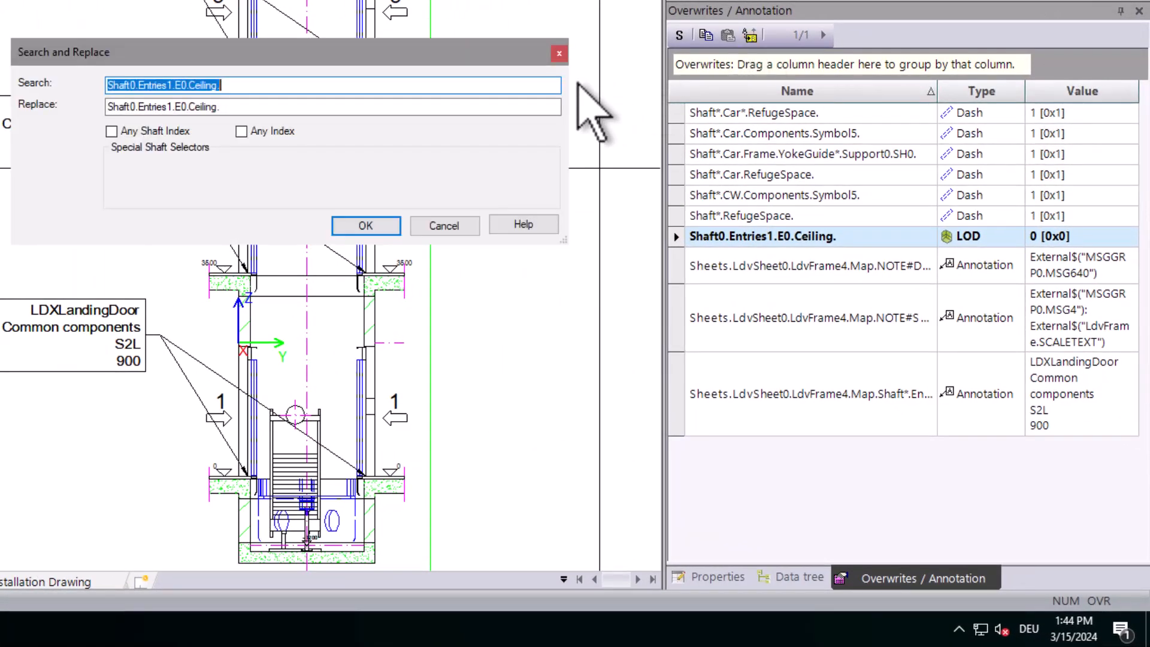
pyautogui.click(241, 131)
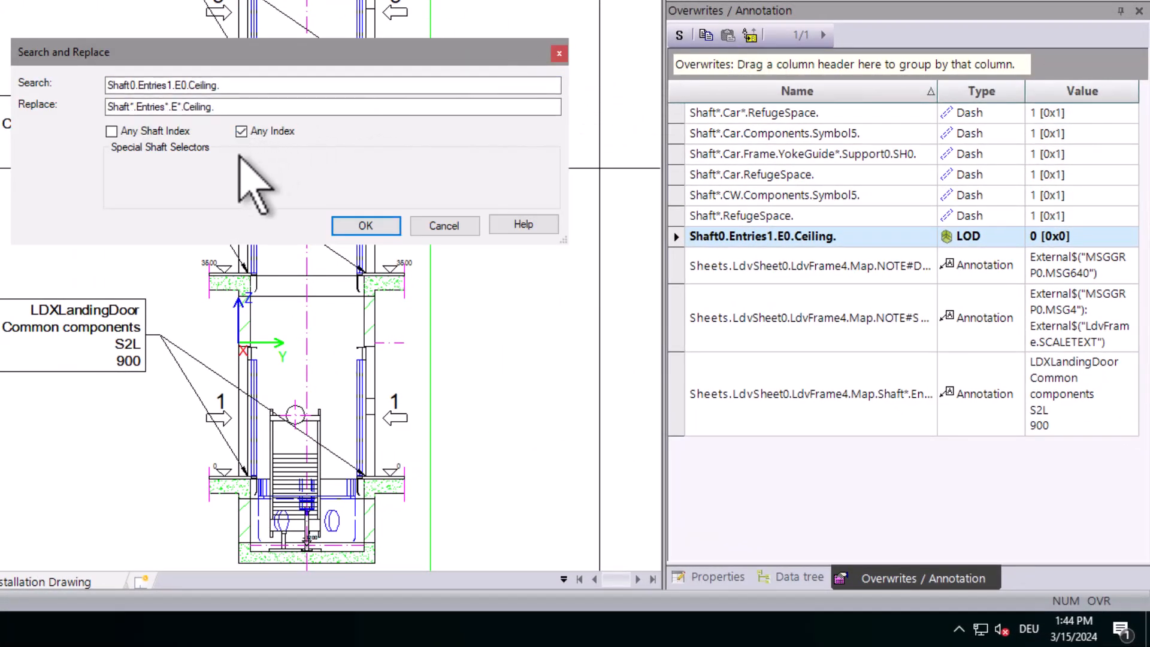
pyautogui.click(367, 226)
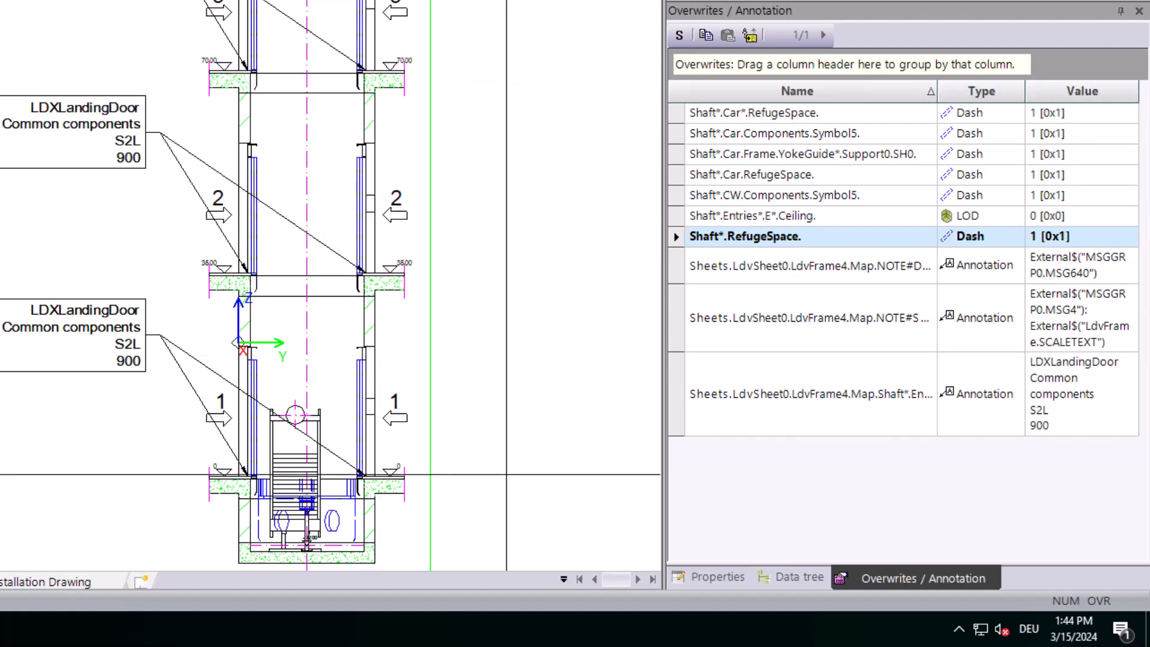
# - Delete the front floor 1 ceiling again and replace E0 with E* so the overwrite reads Shaft0.Entries1.E*.Ceiling
pyautogui.scroll(-1, 510, 442)
pyautogui.scroll(2, 510, 449)
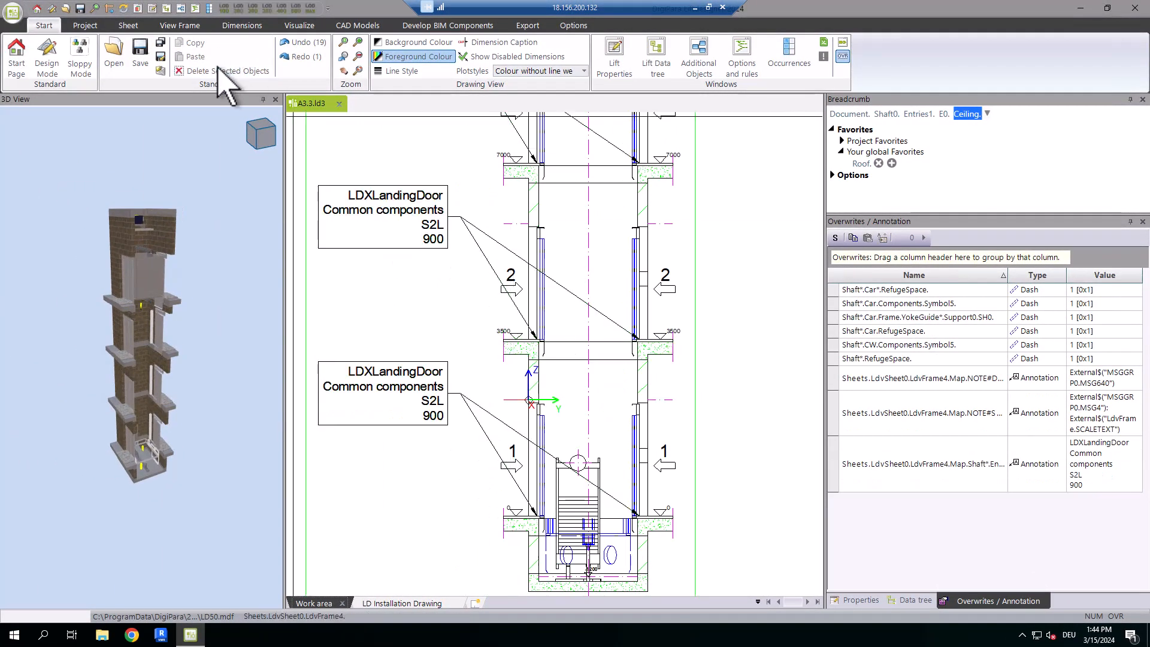
pyautogui.click(219, 71)
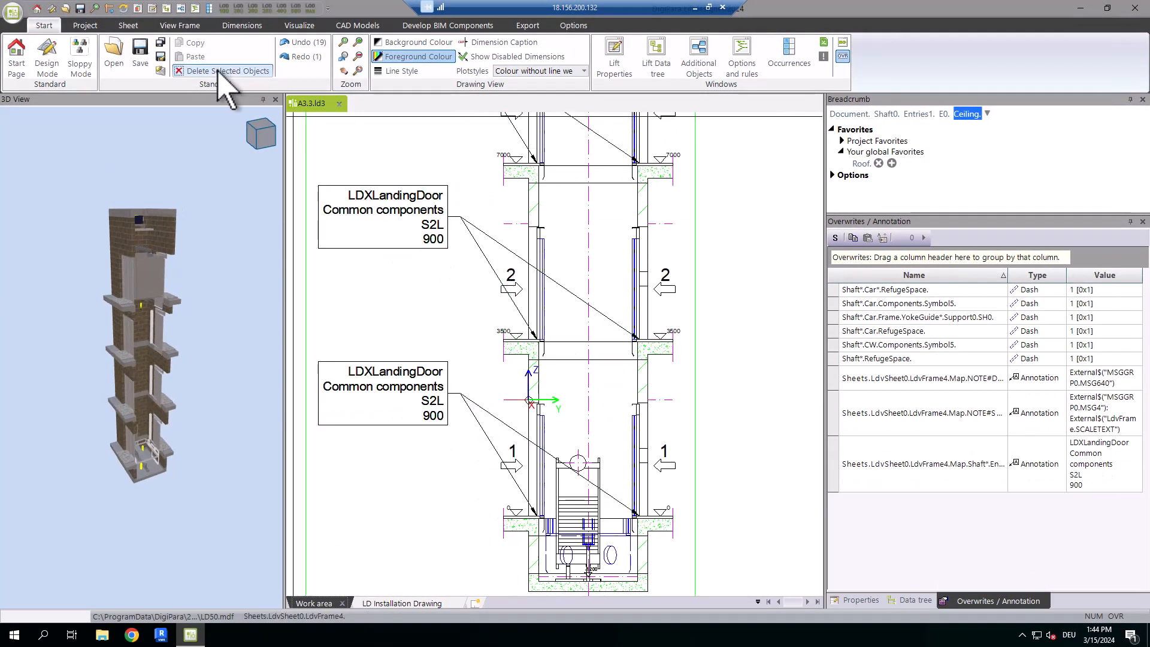
pyautogui.click(883, 239)
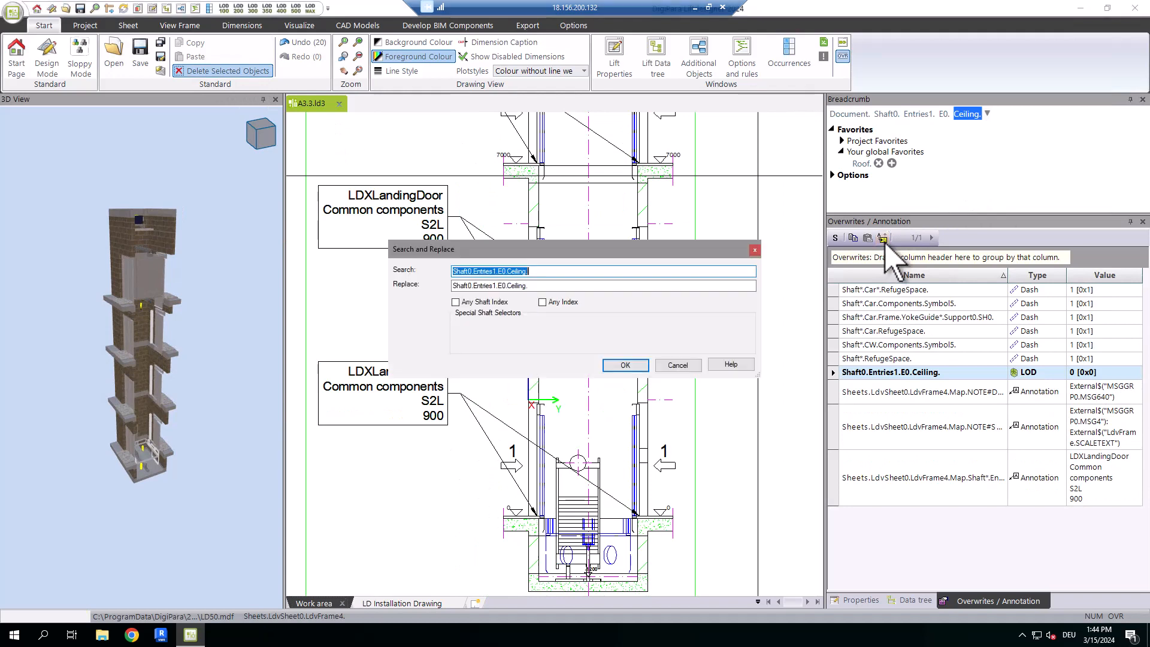
pyautogui.click(506, 286)
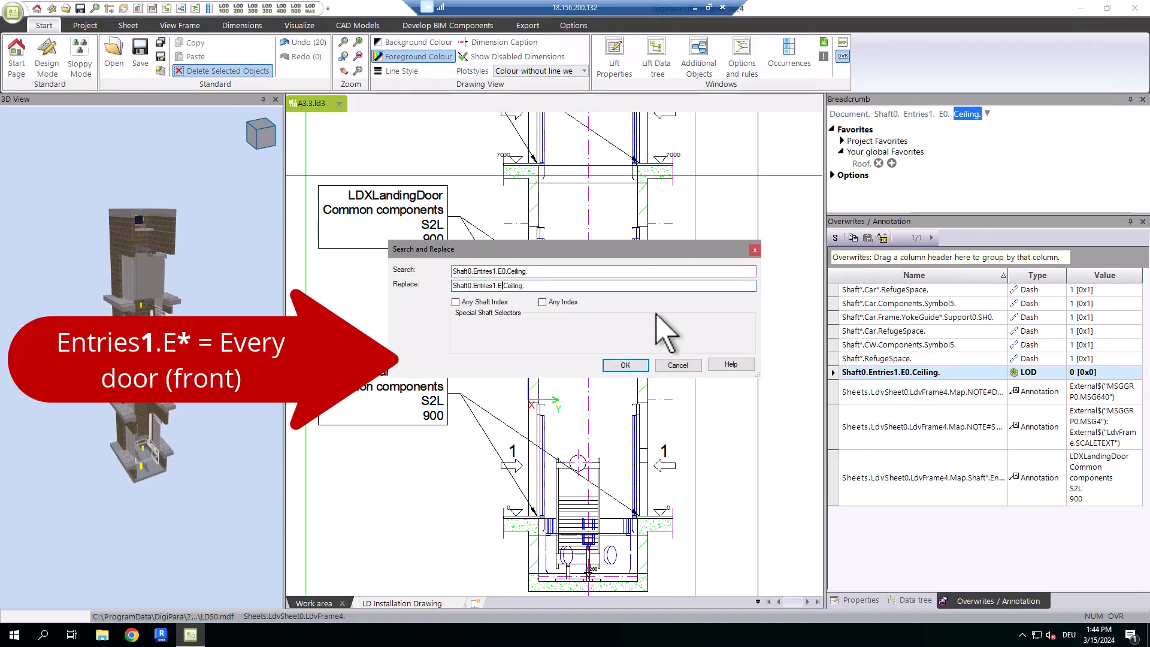
pyautogui.click(626, 364)
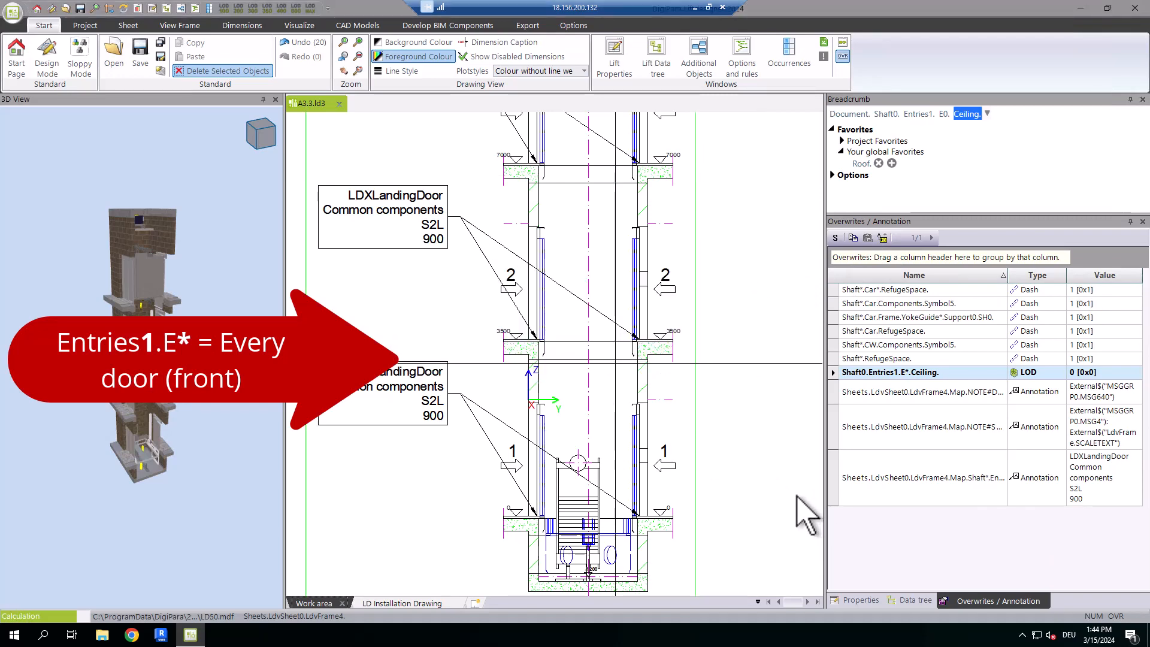
# - Edit the ceiling LOD overwrite's name in the list to Shaft0.Entries*.E*.Ceiling, and delete that overwrite
pyautogui.scroll(-1, 748, 497)
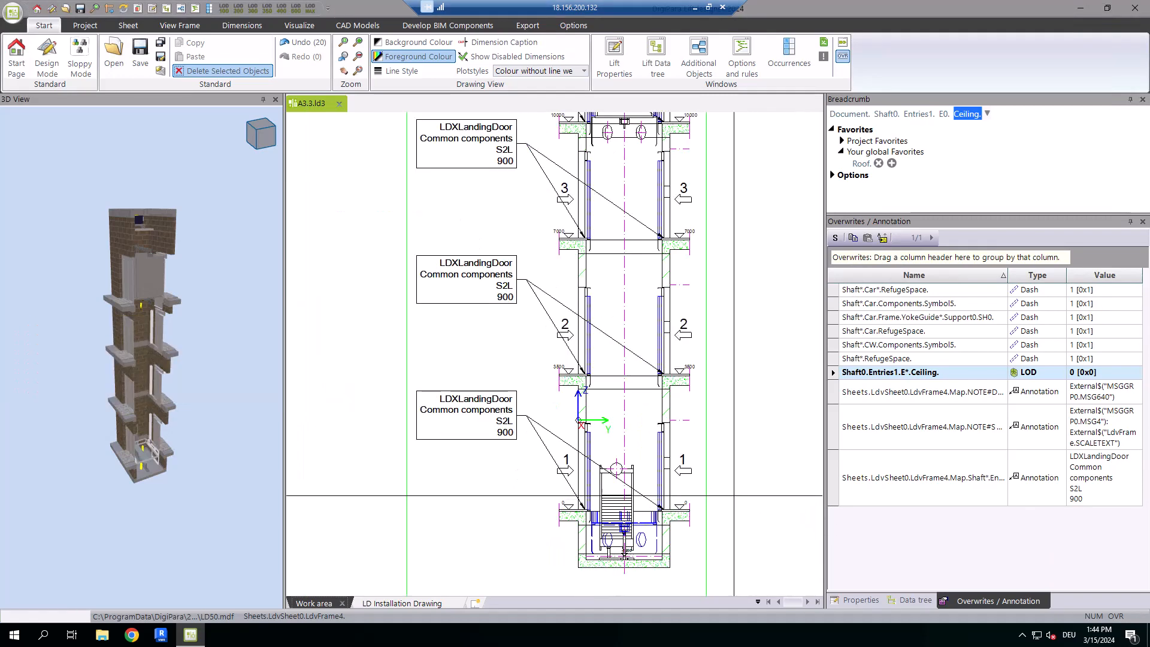
pyautogui.click(896, 374)
pyautogui.click(896, 373)
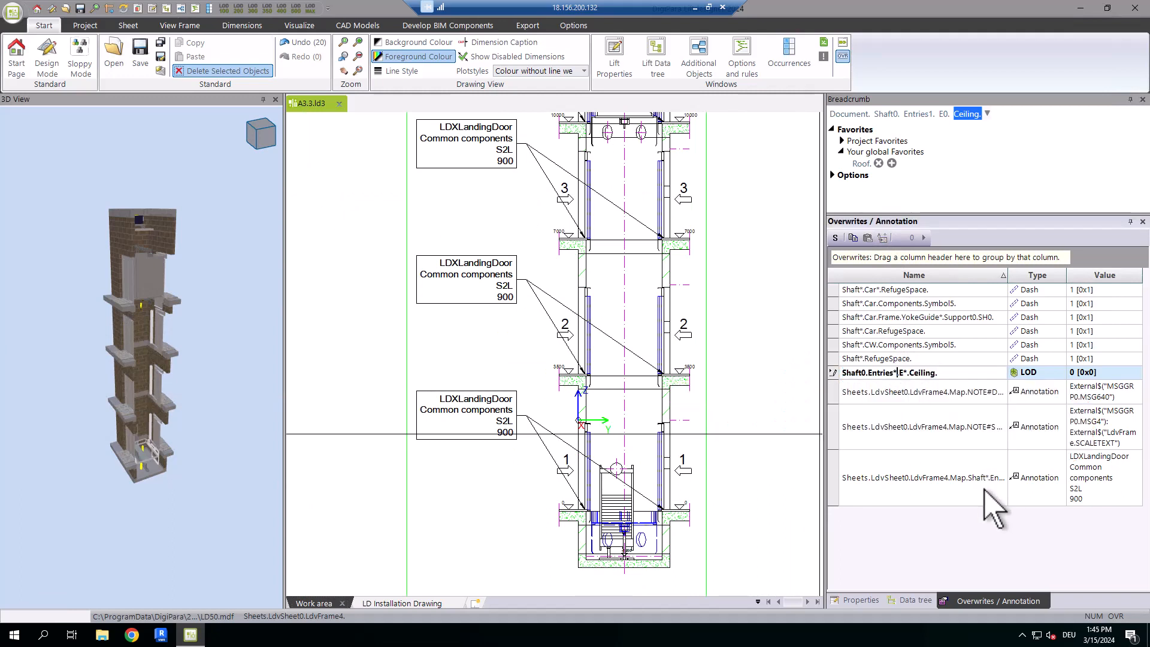
pyautogui.press('Return')
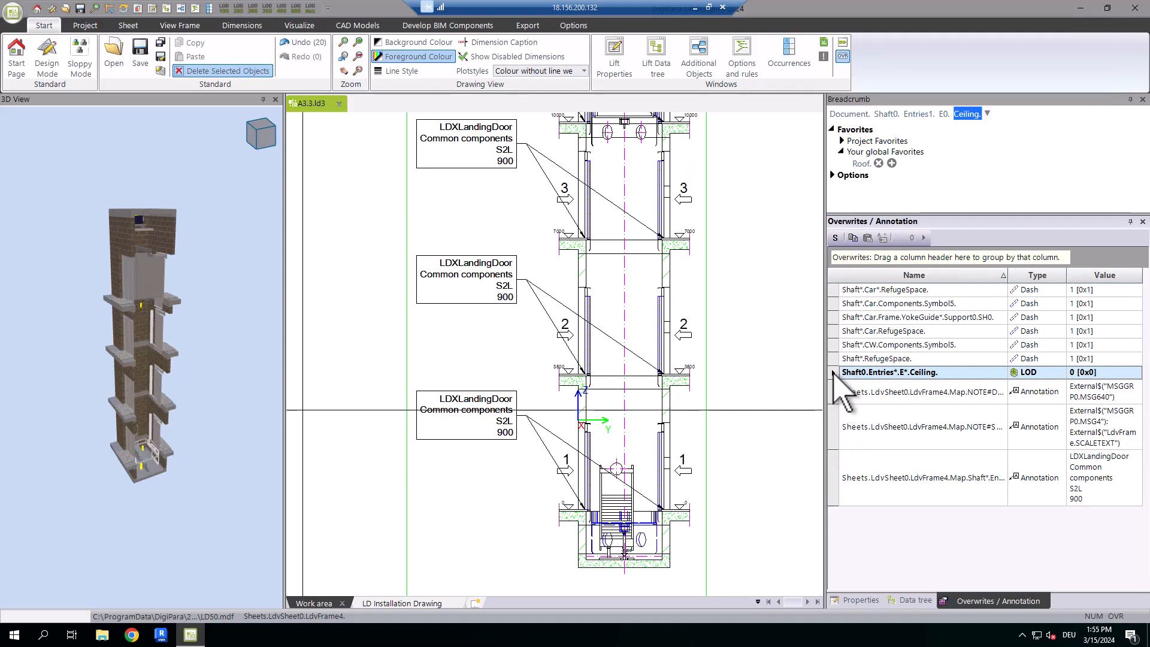
pyautogui.press('Delete')
# - Restrict the shaft door annotation to the last front level by setting its path to Shaft0.Entries1.E*{Last}.ShaftDoor
pyautogui.click(572, 363)
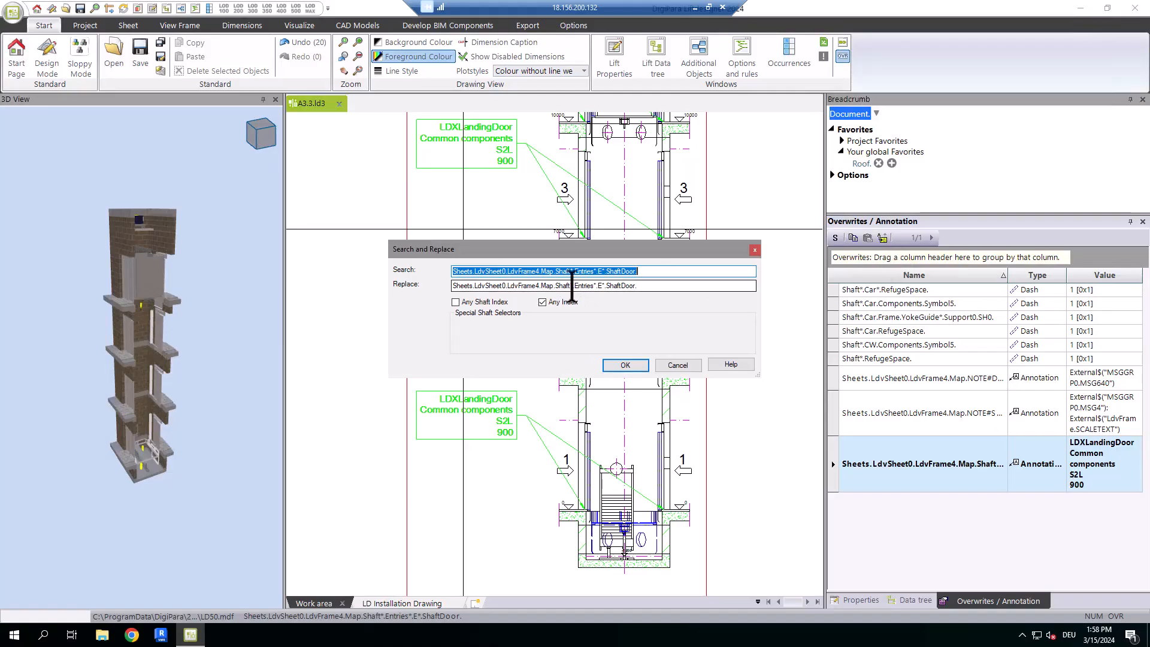
pyautogui.click(572, 286)
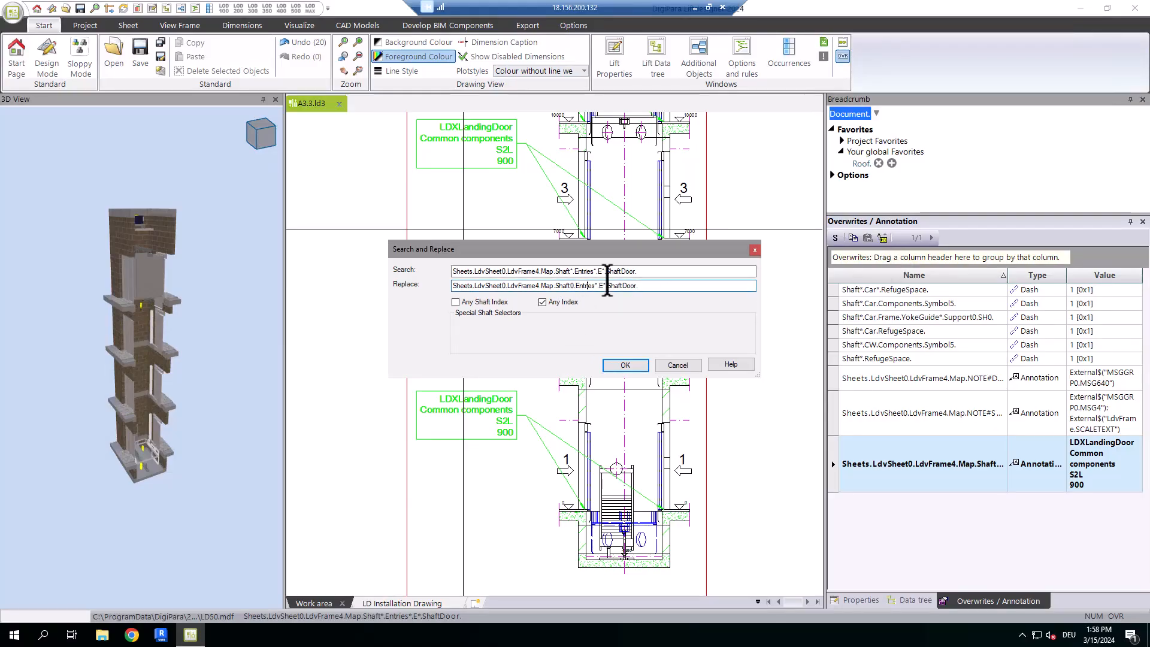
pyautogui.press('BackSpace')
pyautogui.write('1.E*')
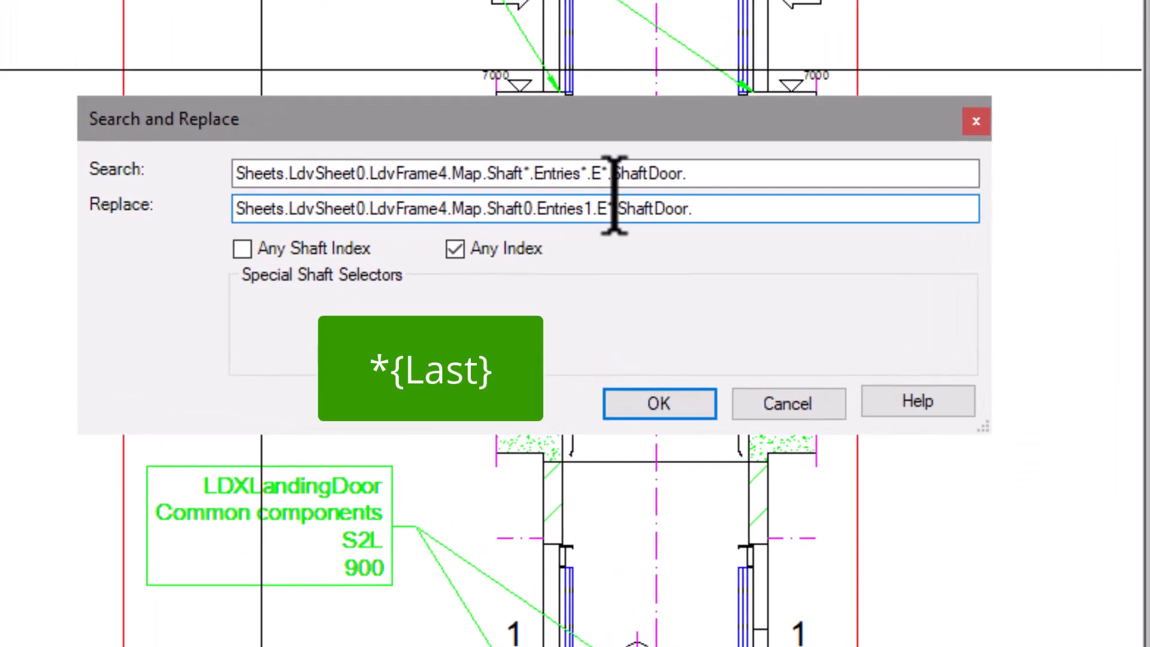
pyautogui.write('{Last}')
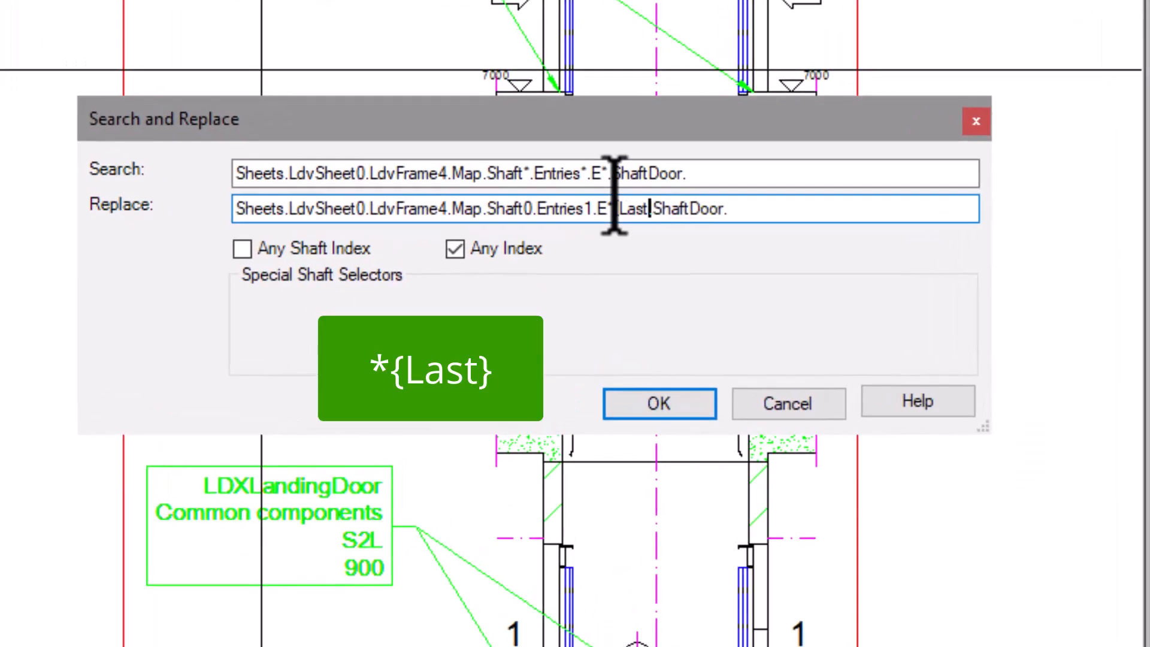
pyautogui.click(644, 400)
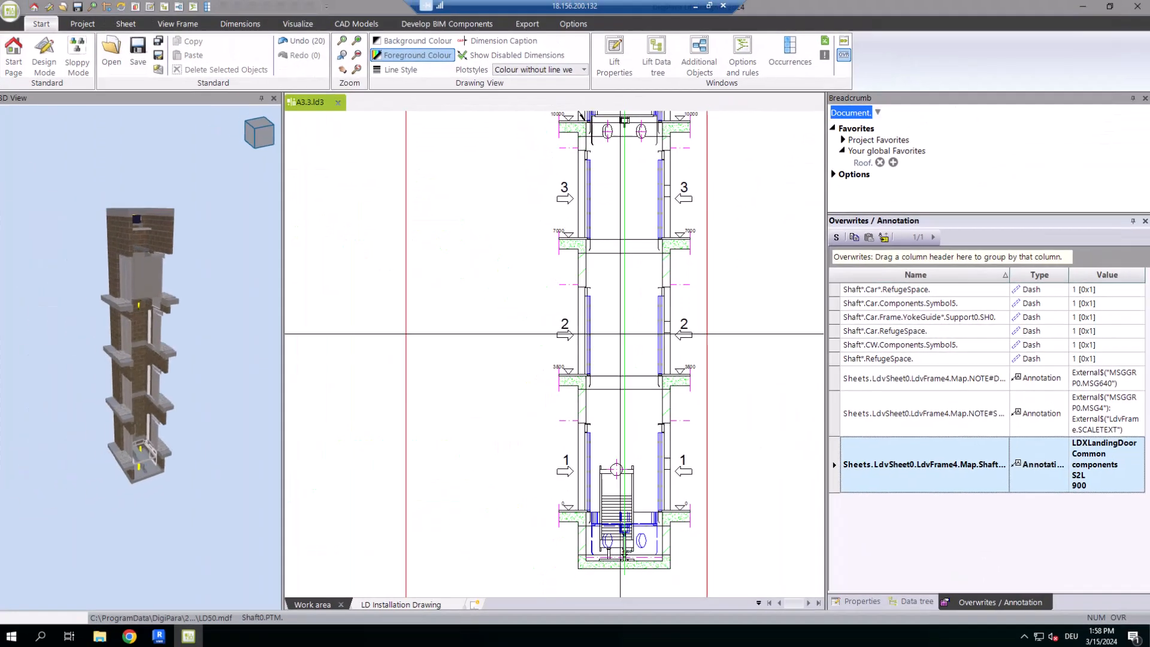
# - Replace {Last} with {IndexFromEnd,-2} in the shaft door annotation's path to count the annotated level from the end
pyautogui.scroll(1, 693, 227)
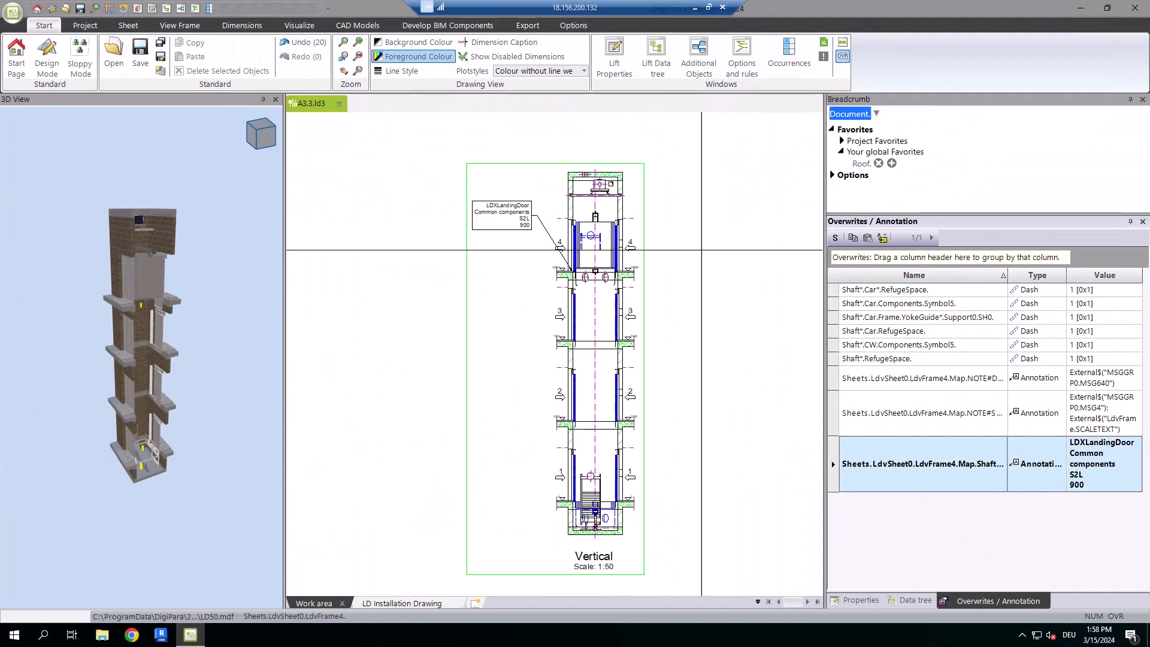
pyautogui.click(883, 239)
pyautogui.click(623, 286)
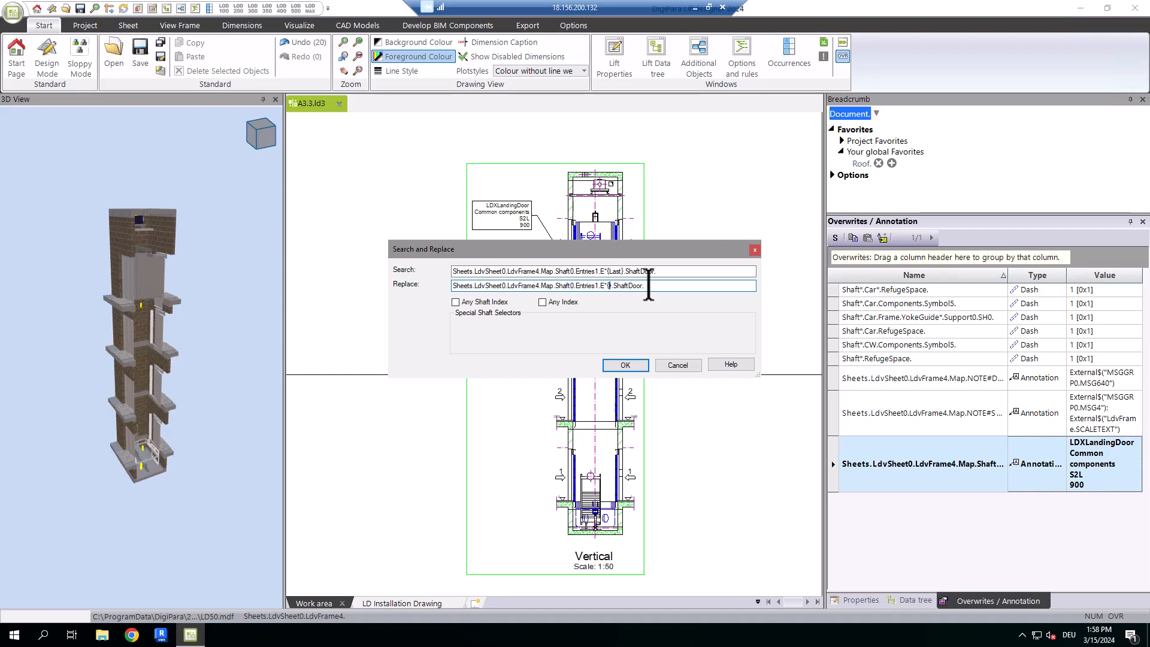
pyautogui.write('IndexFromEnd,-2')
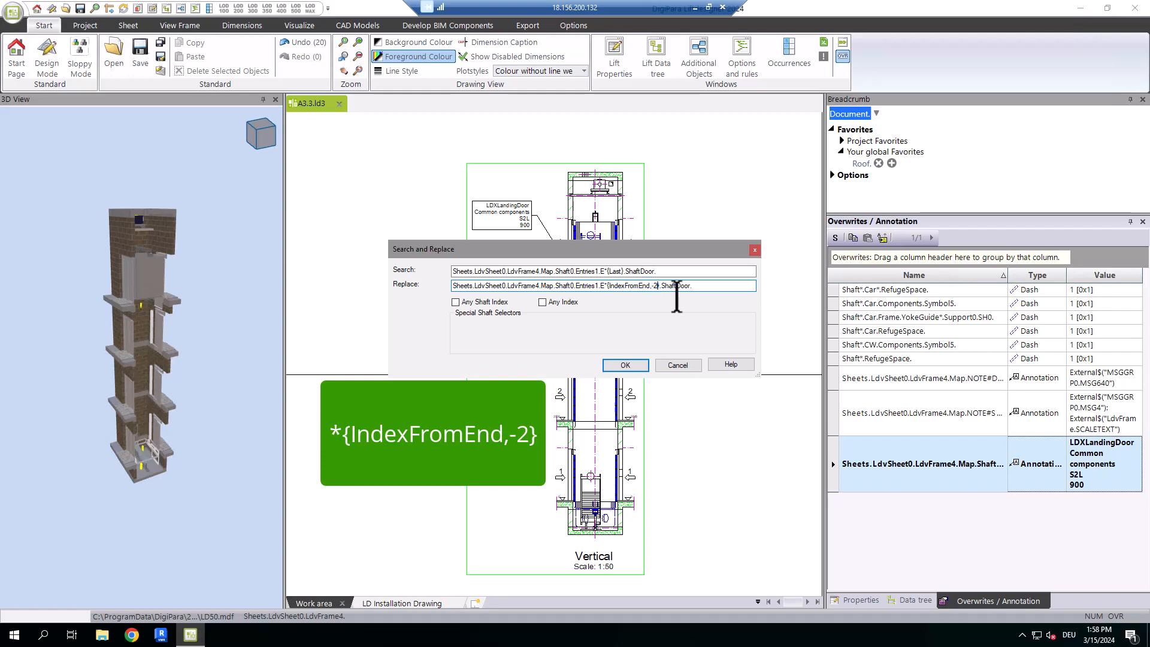
pyautogui.click(625, 365)
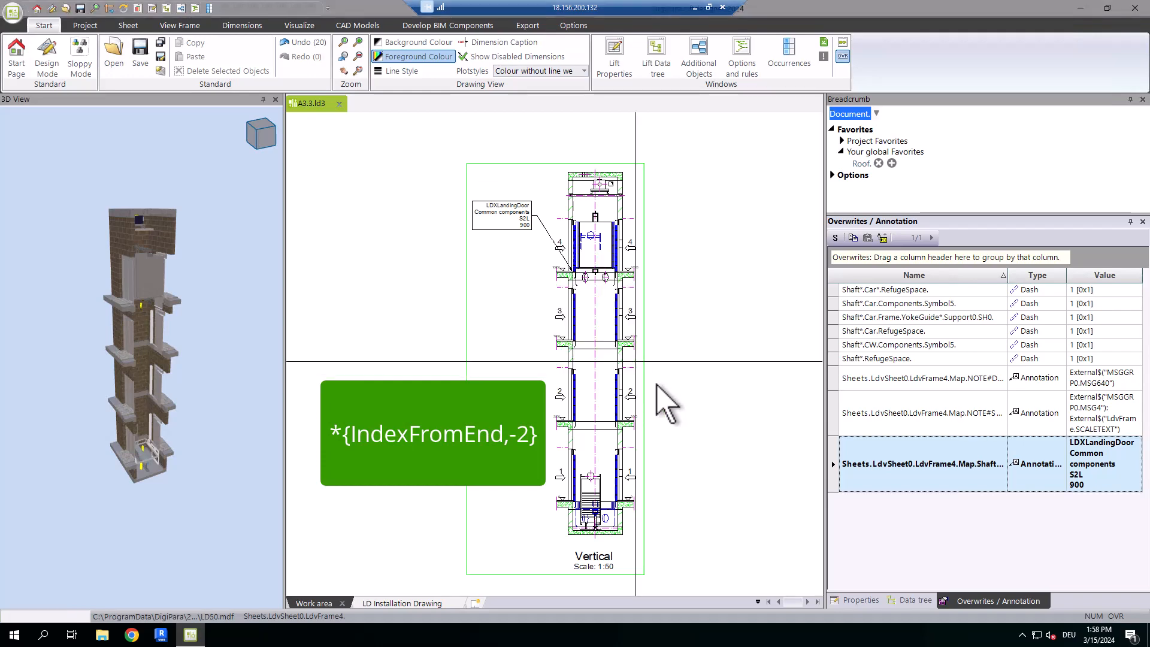
# - Change the shaft door annotation's level selector to {IndexFromStart,+3} to count the annotated level from the start
pyautogui.scroll(3, 681, 331)
pyautogui.click(960, 477)
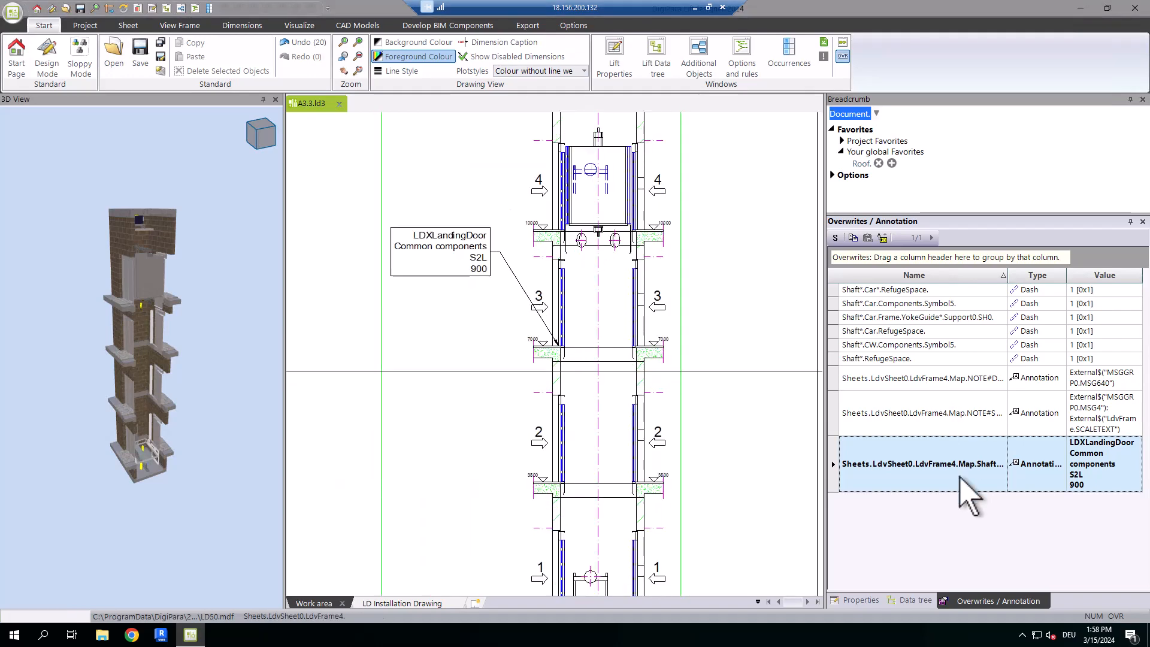
pyautogui.click(883, 238)
pyautogui.click(635, 286)
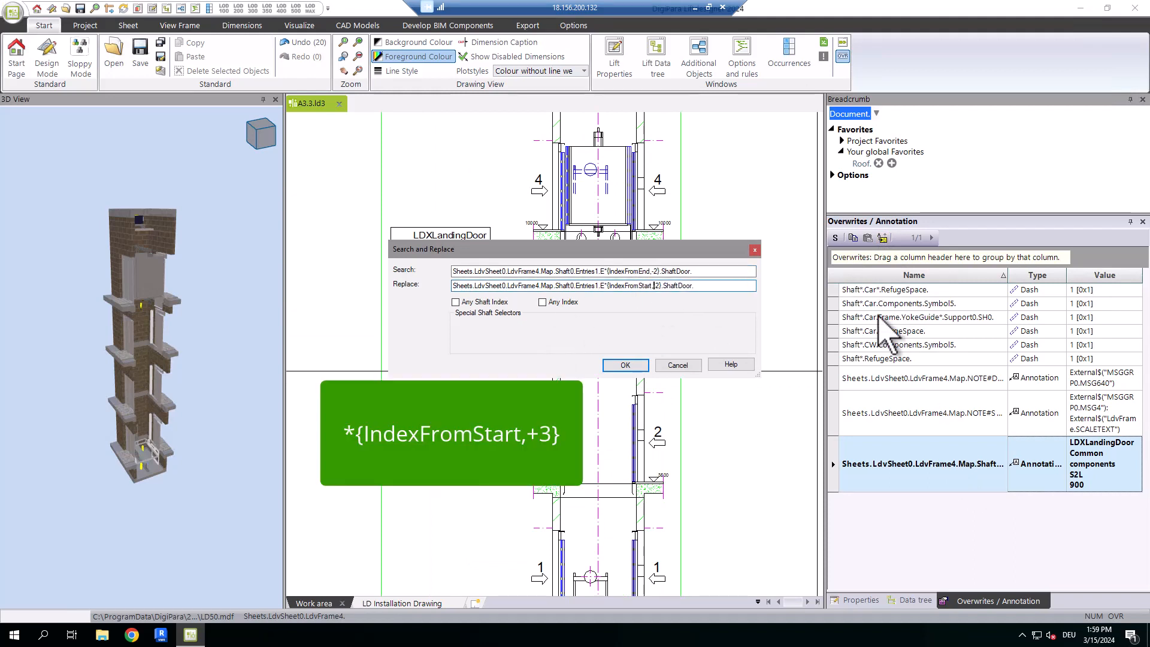
pyautogui.click(622, 365)
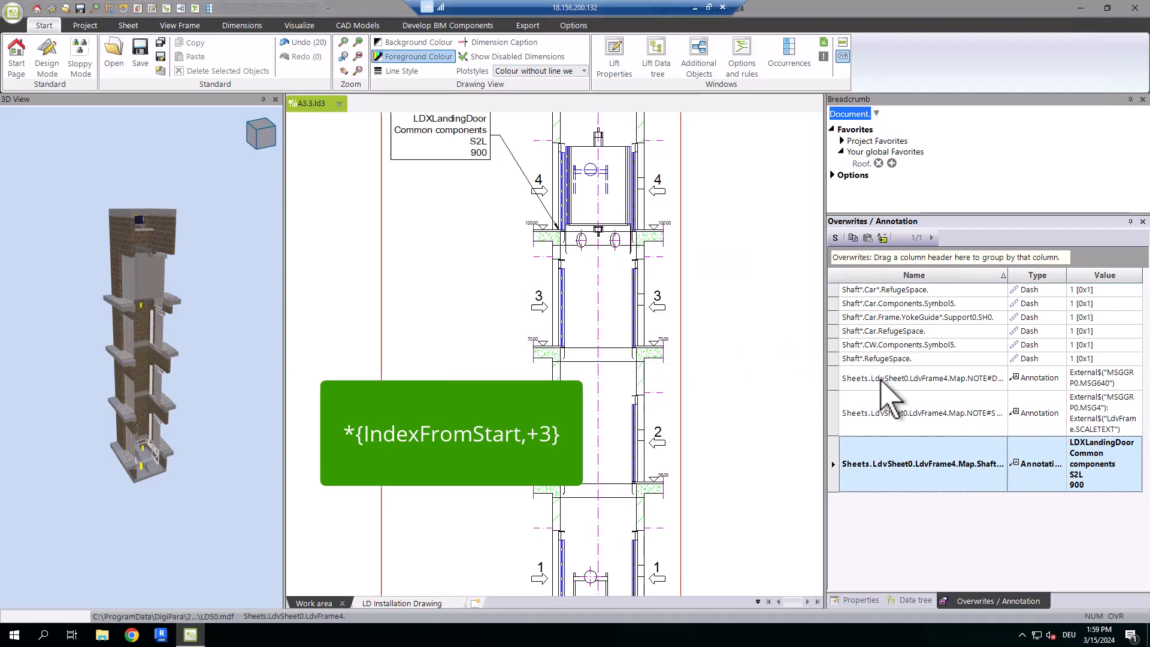